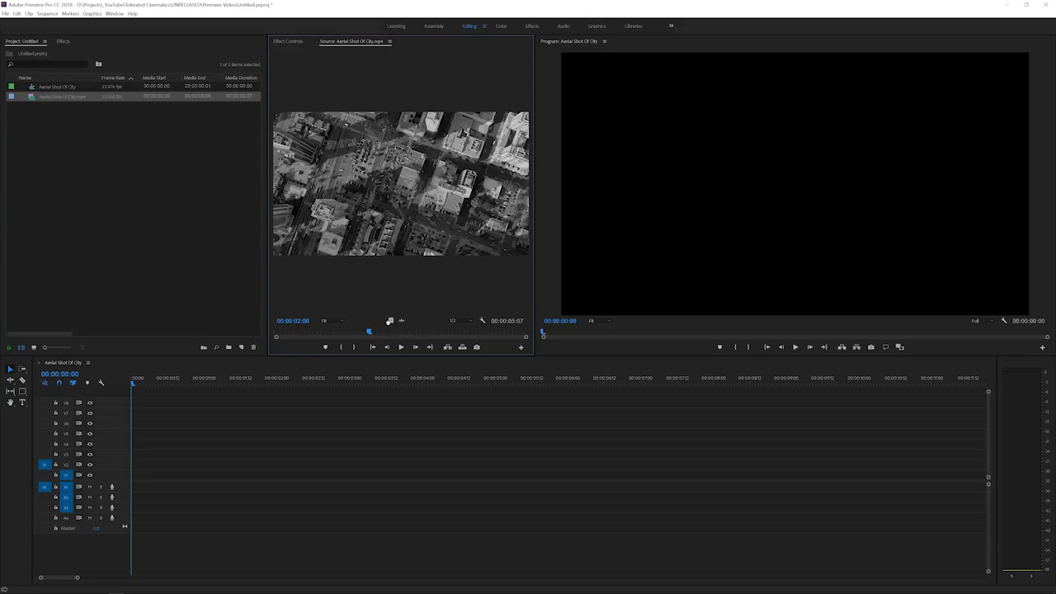
- Place only the video of Aerial Shot Of City.mp4 at the start of track V1 and play the sequence
left_click_drag(390, 320, 118, 478)
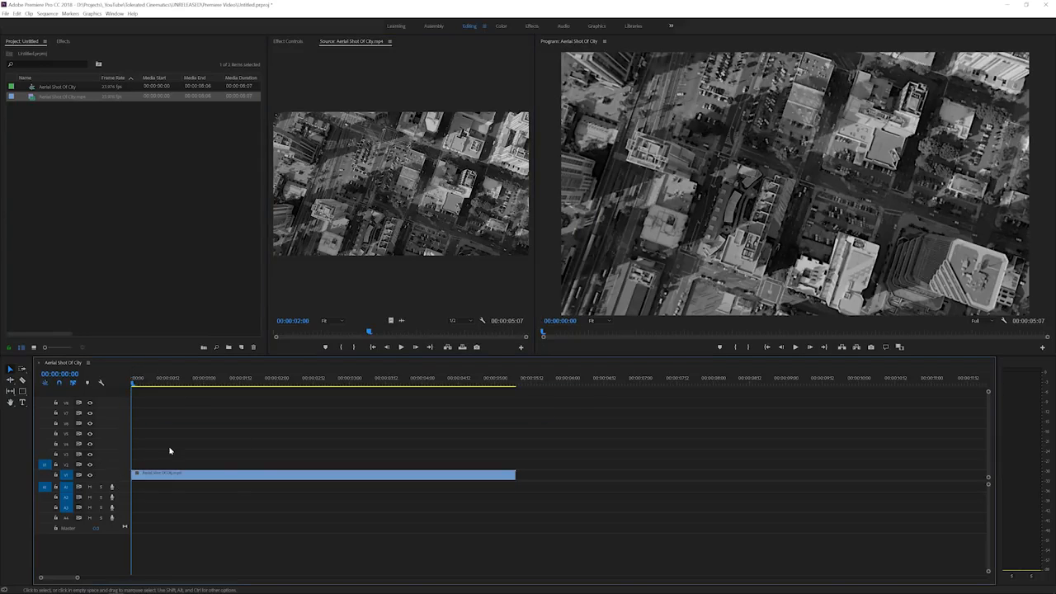
key("space")
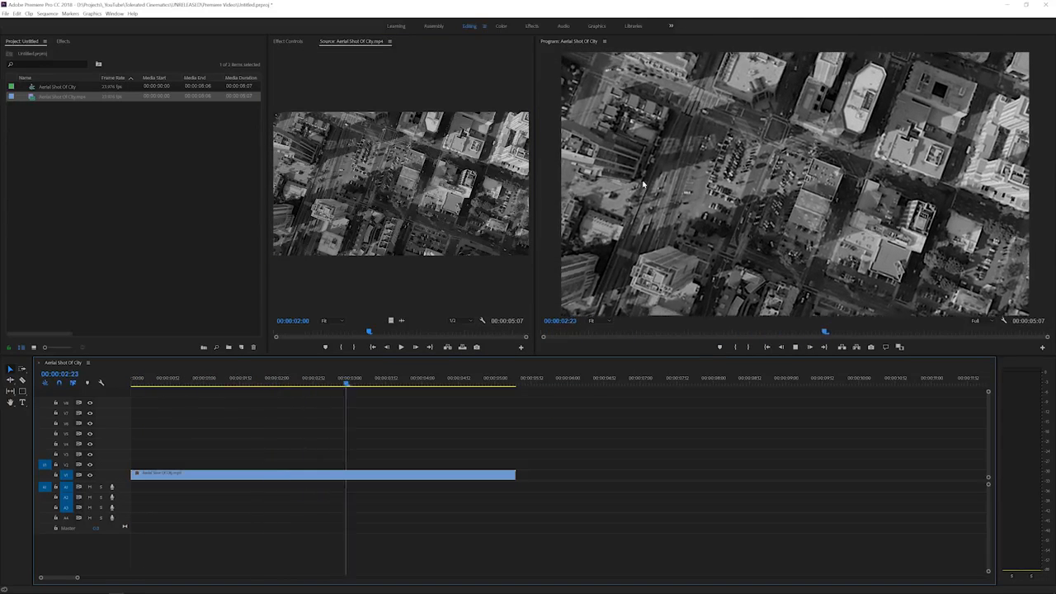
key("space")
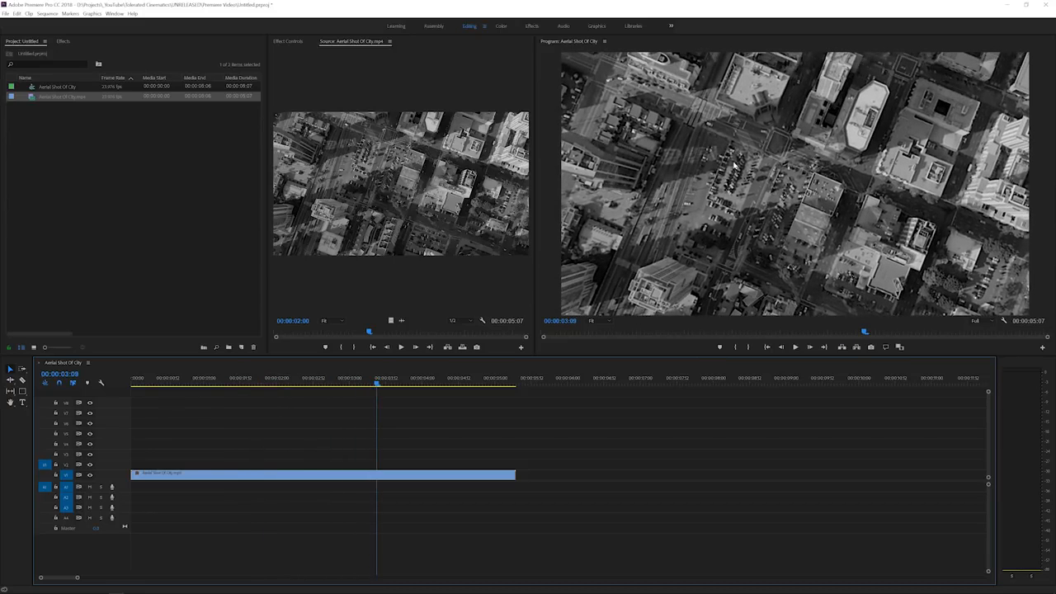
key("space")
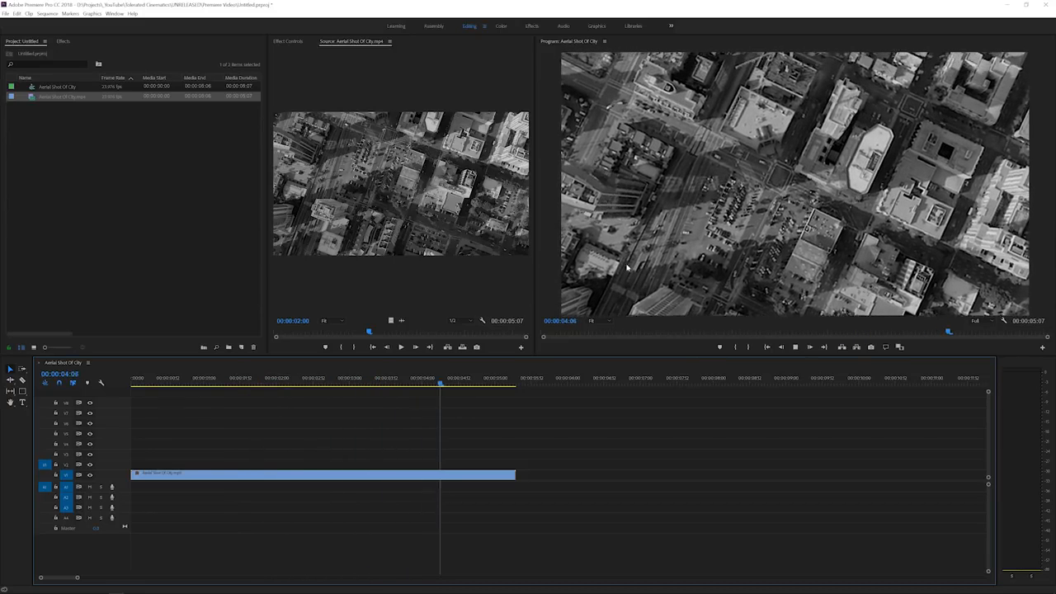
key("space")
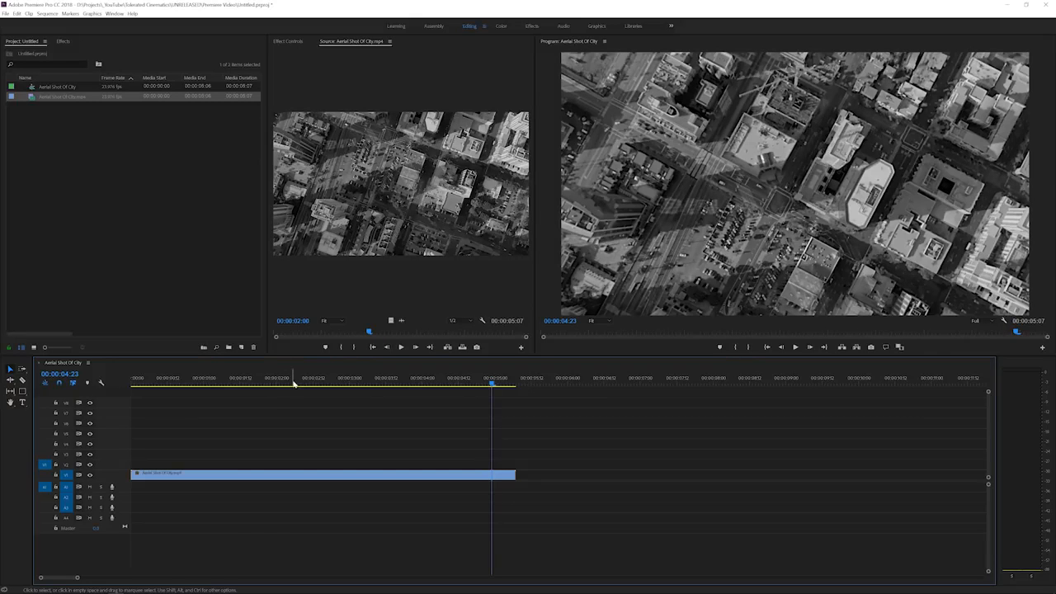
key("Home")
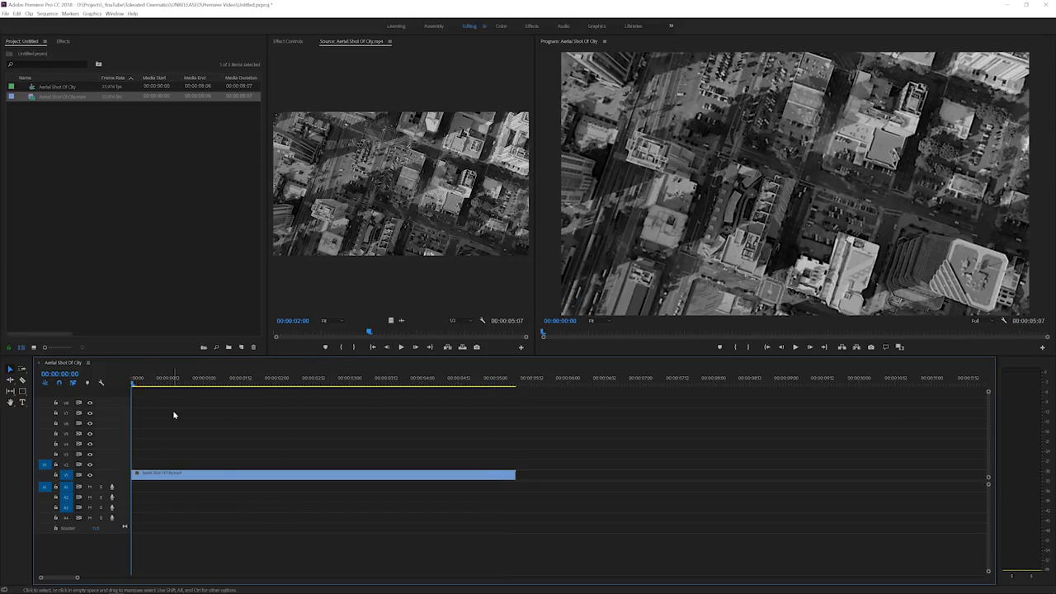
key("space")
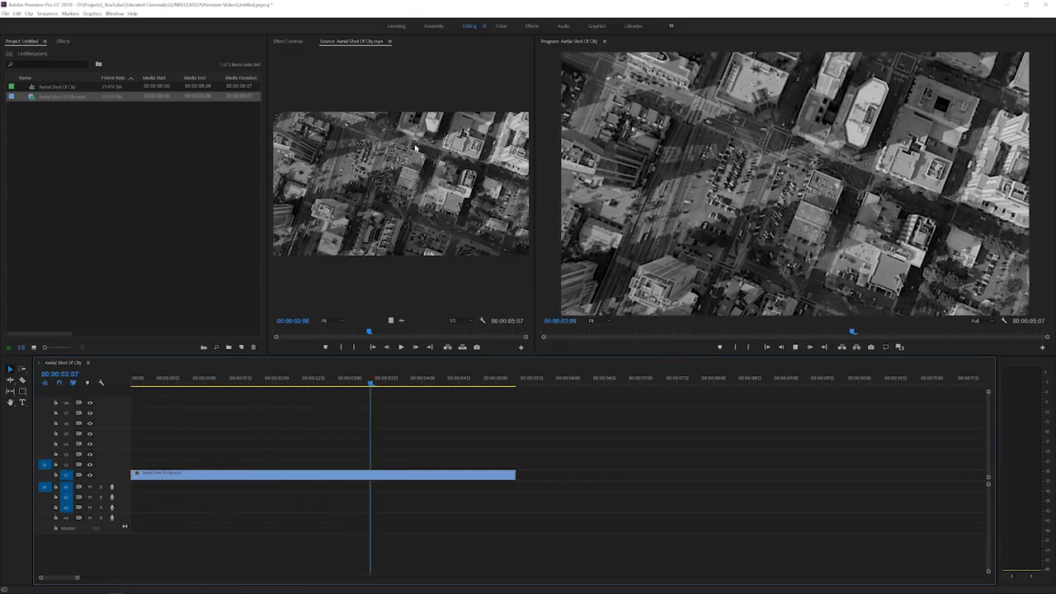
key("space")
- Apply the Mirror distort effect to the aerial city clip in the timeline
left_click(64, 42)
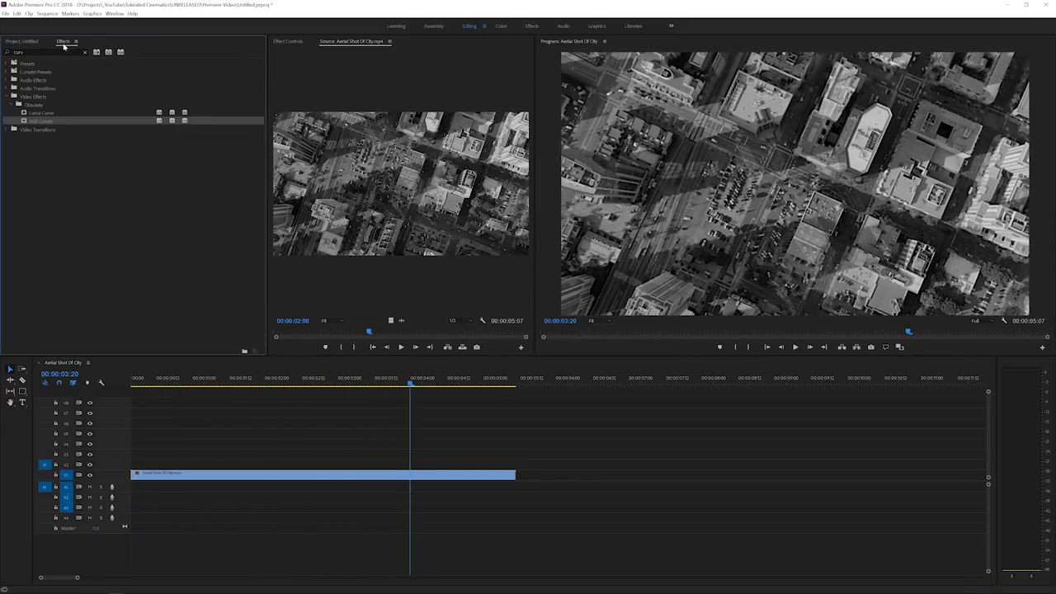
left_click(6, 98)
left_click(14, 146)
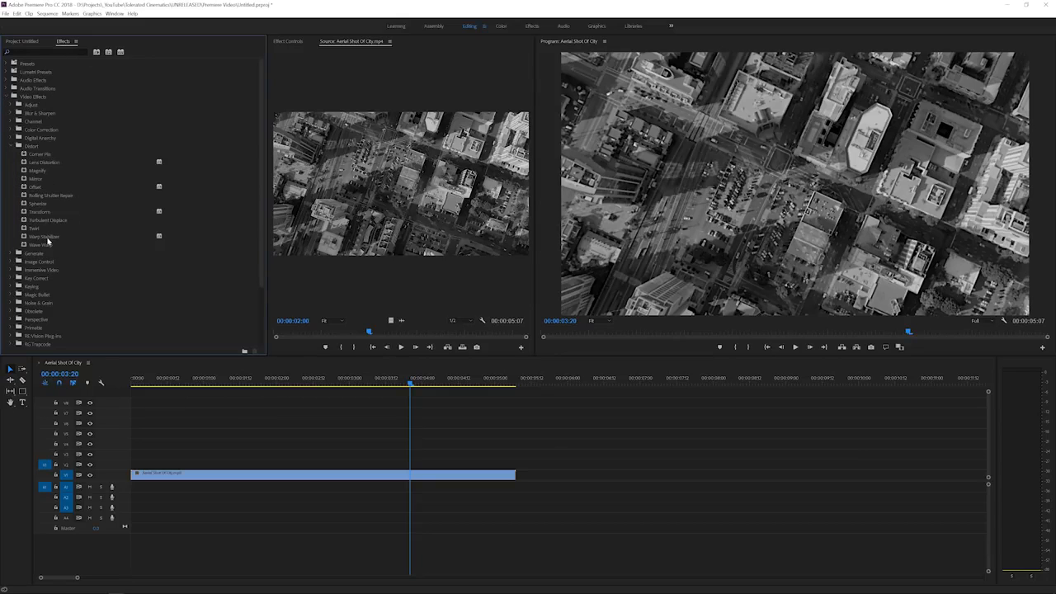
left_click_drag(35, 179, 266, 472)
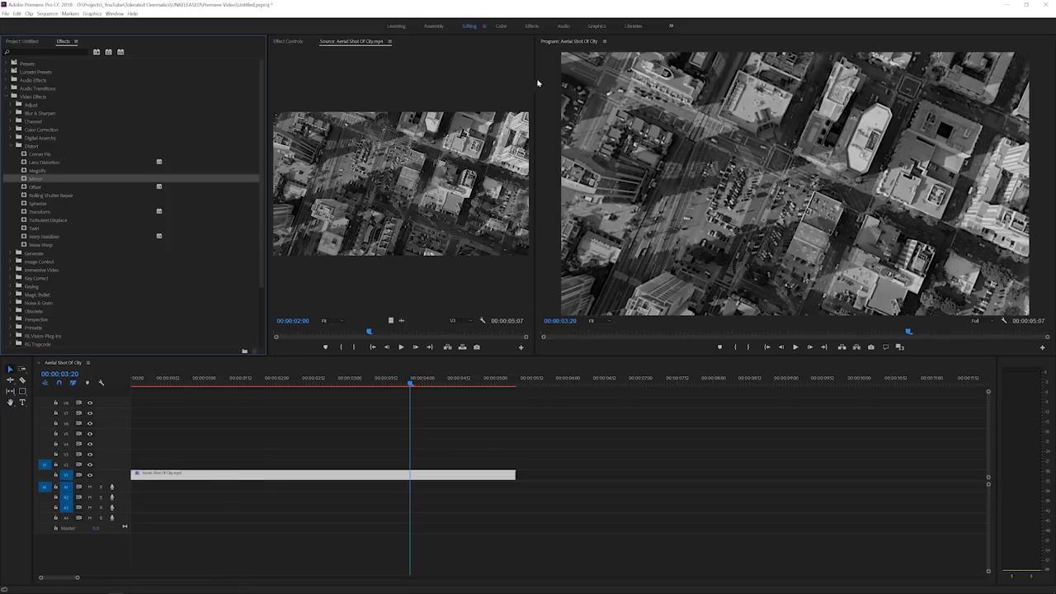
- Set the horizontal value of the Mirror effect's Reflection Center to 960
left_click(287, 42)
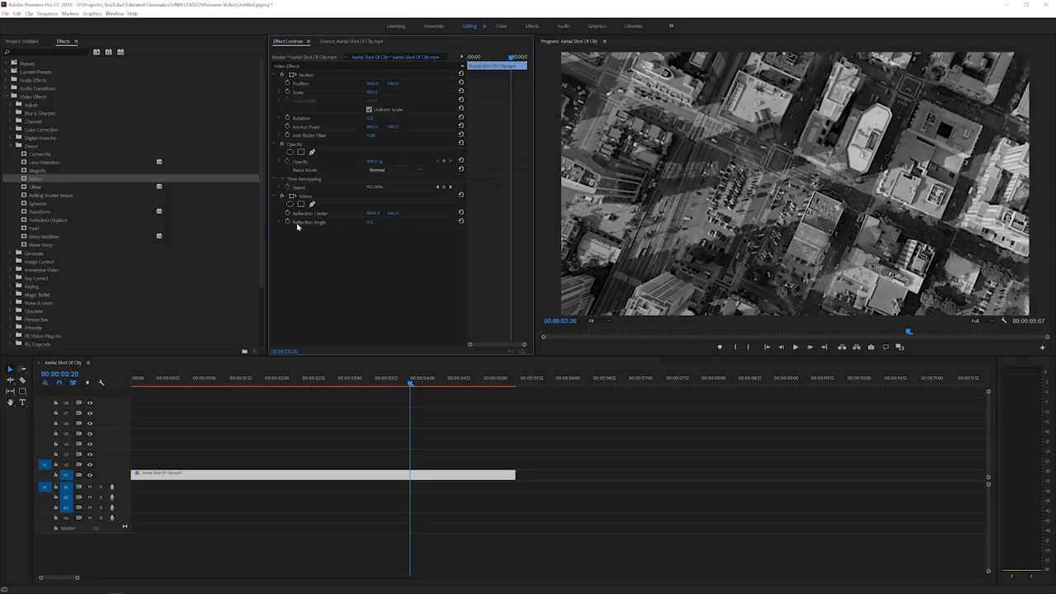
left_click_drag(374, 213, 272, 213)
left_click(372, 214)
type("96")
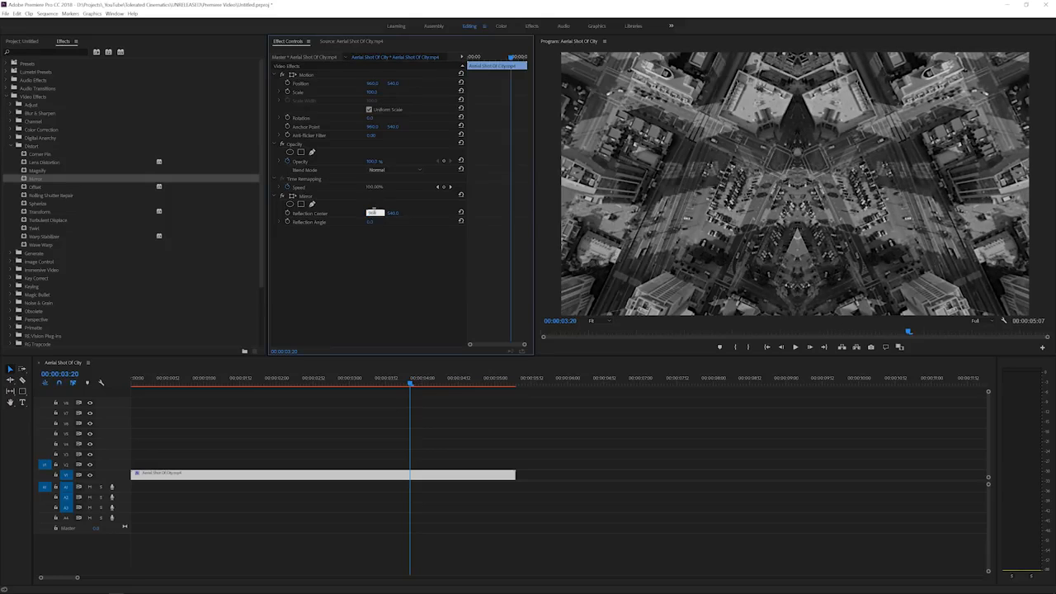
type("0")
key("Return")
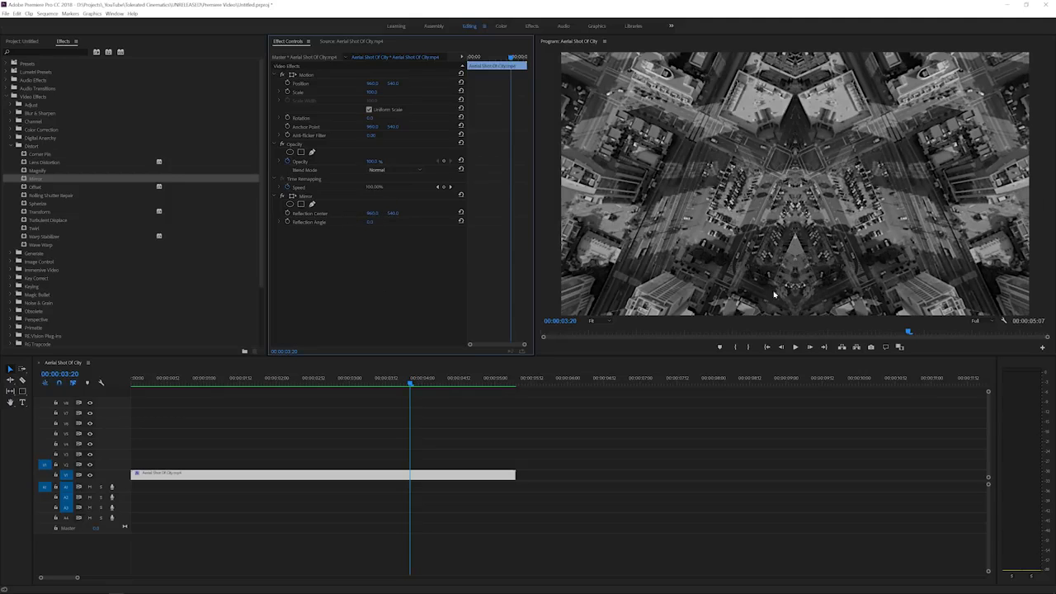
- Play the mirrored clip from the start to review the horizontal reflection
key("Home")
key("space")
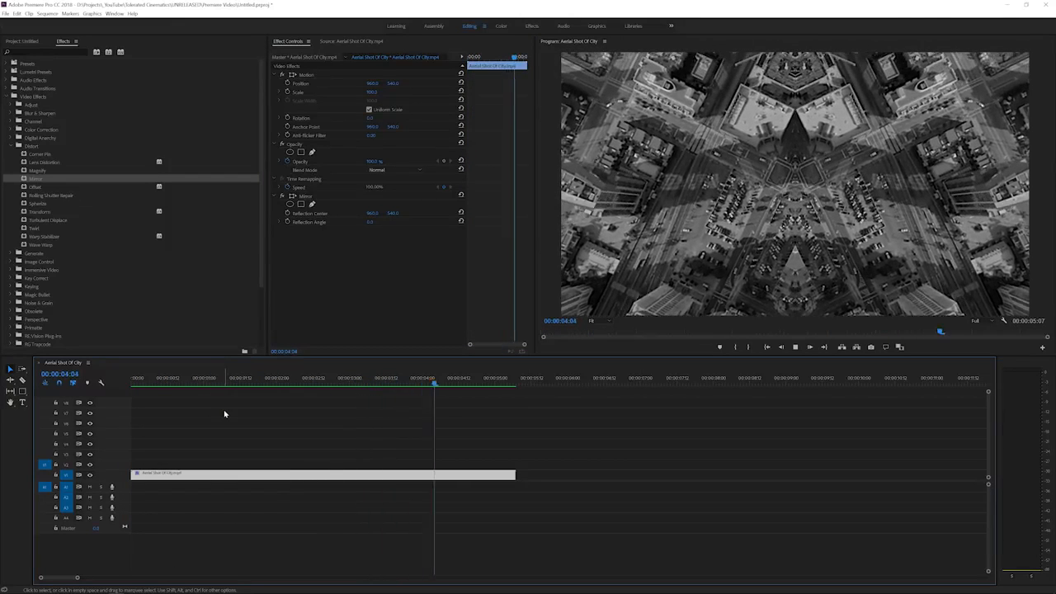
key("space")
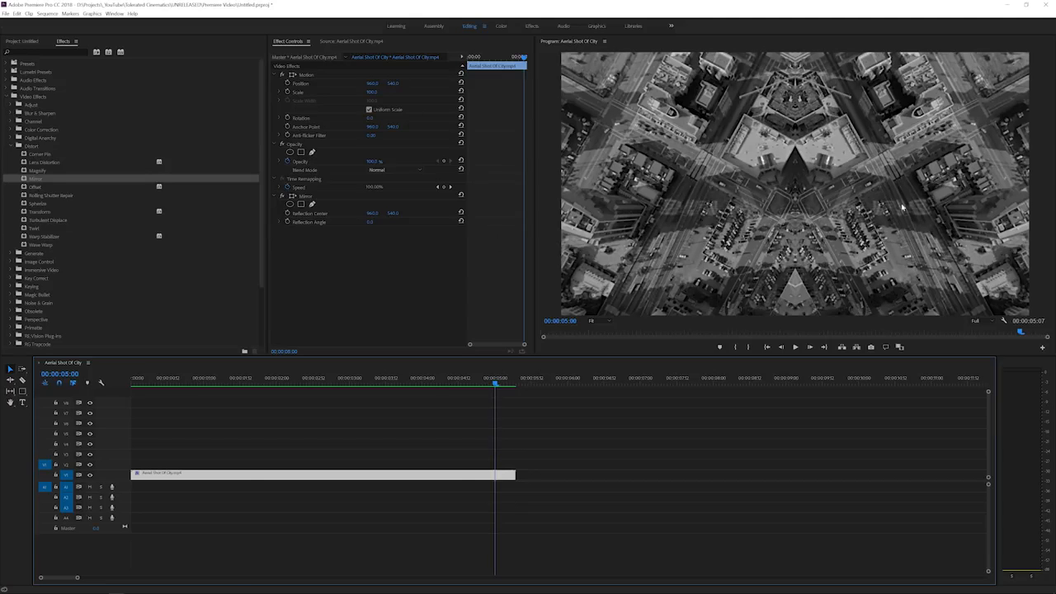
key("Home")
key("space")
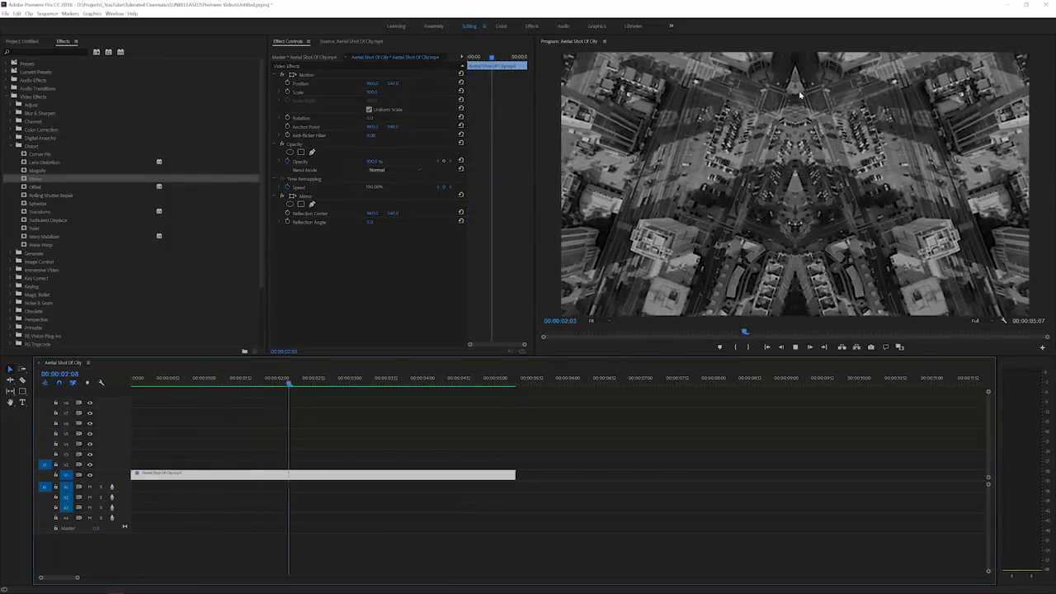
key("space")
- Set the Mirror effect's Reflection Angle to -90° and play the clip from the start
left_click_drag(370, 222, 372, 224)
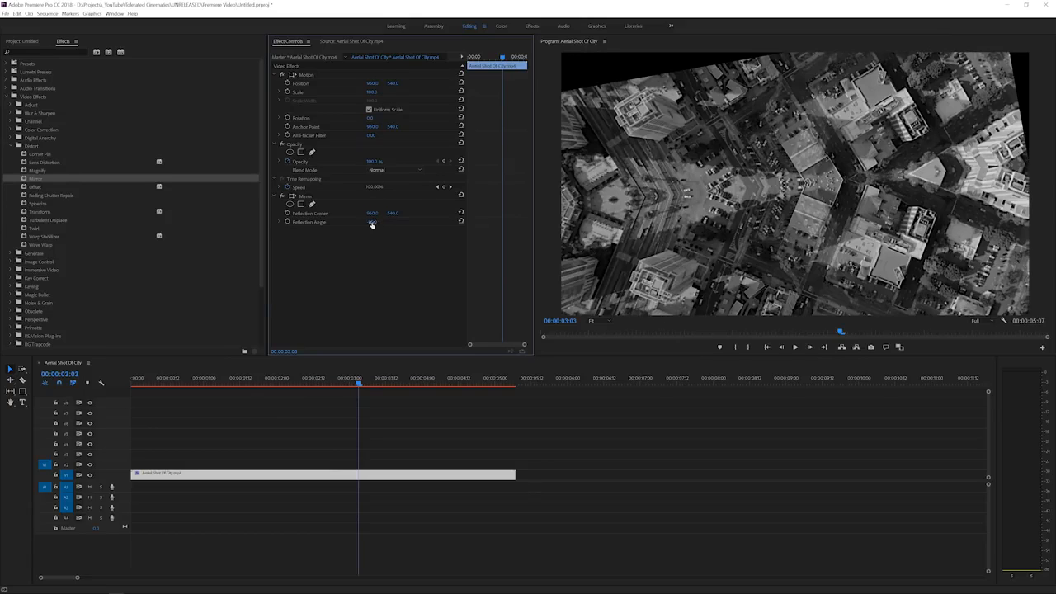
left_click(372, 224)
type("-90")
key("Return")
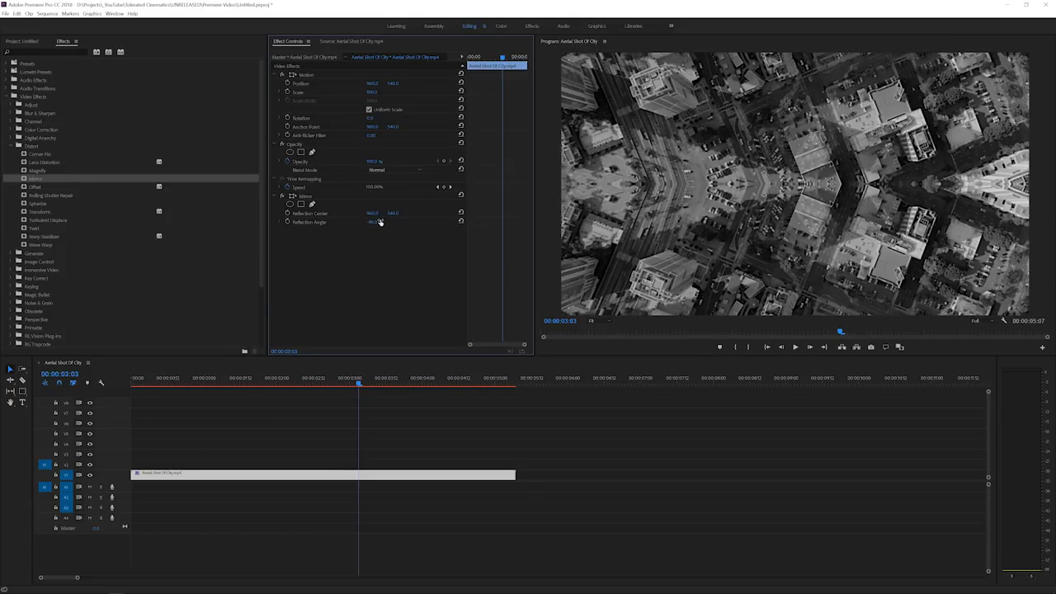
left_click_drag(273, 395, 65, 404)
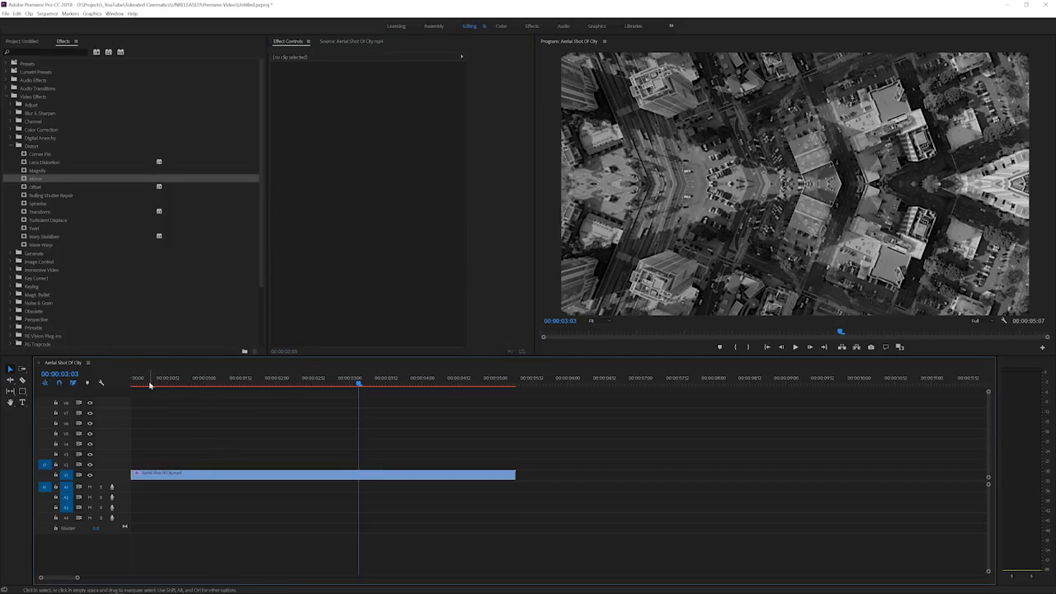
left_click_drag(151, 384, 97, 391)
key("space")
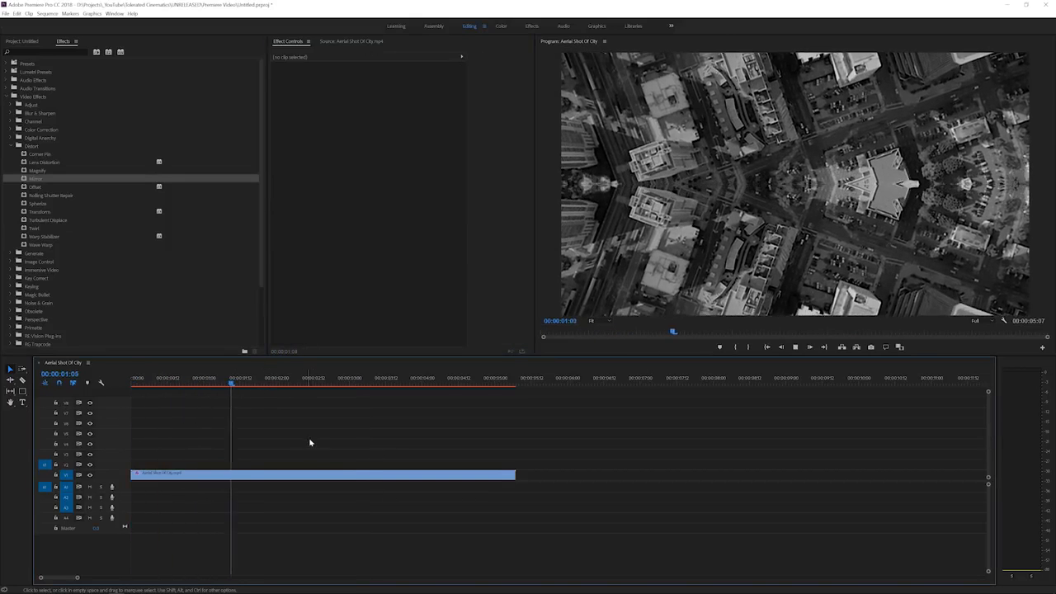
- Return the clip's Mirror Reflection Angle to 0°
left_click(314, 474)
left_click(376, 222)
type("0")
key("Return")
- Set the Mirror effect's Reflection Angle to 180°, with its Reflection Center at 960, 540
left_click_drag(392, 213, 391, 220)
left_click(372, 221)
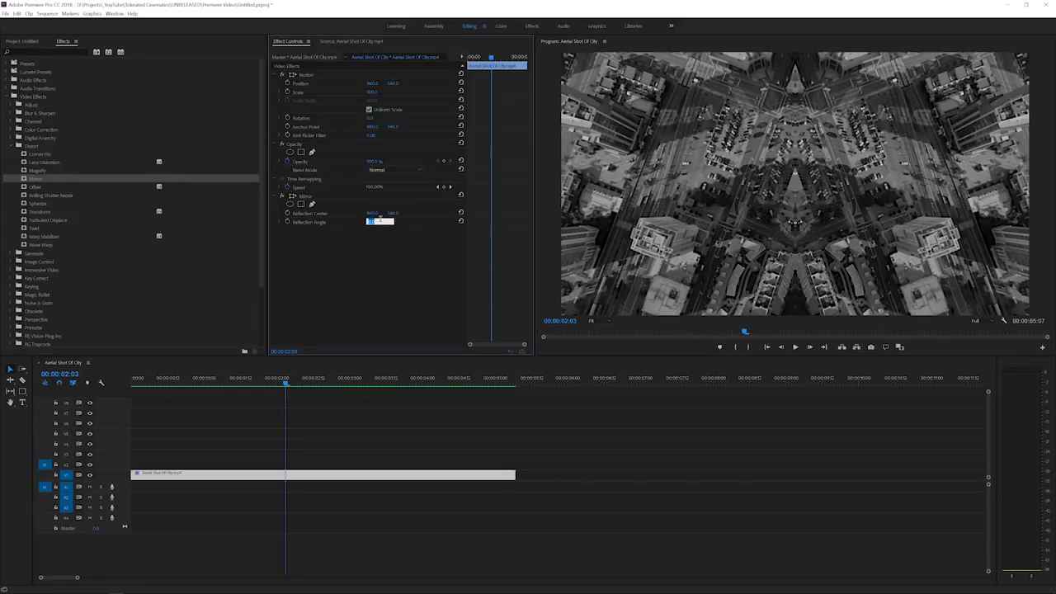
type("180")
key("Return")
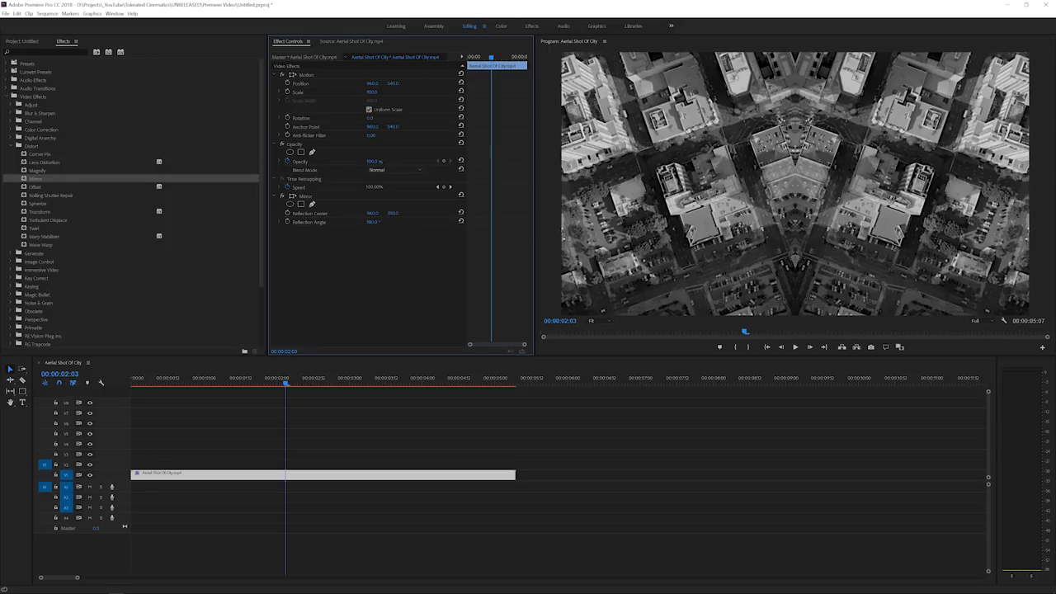
mouse_move(368, 214)
left_mouse_down()
mouse_move(412, 214)
mouse_move(355, 213)
mouse_move(375, 213)
left_mouse_up()
key("Return")
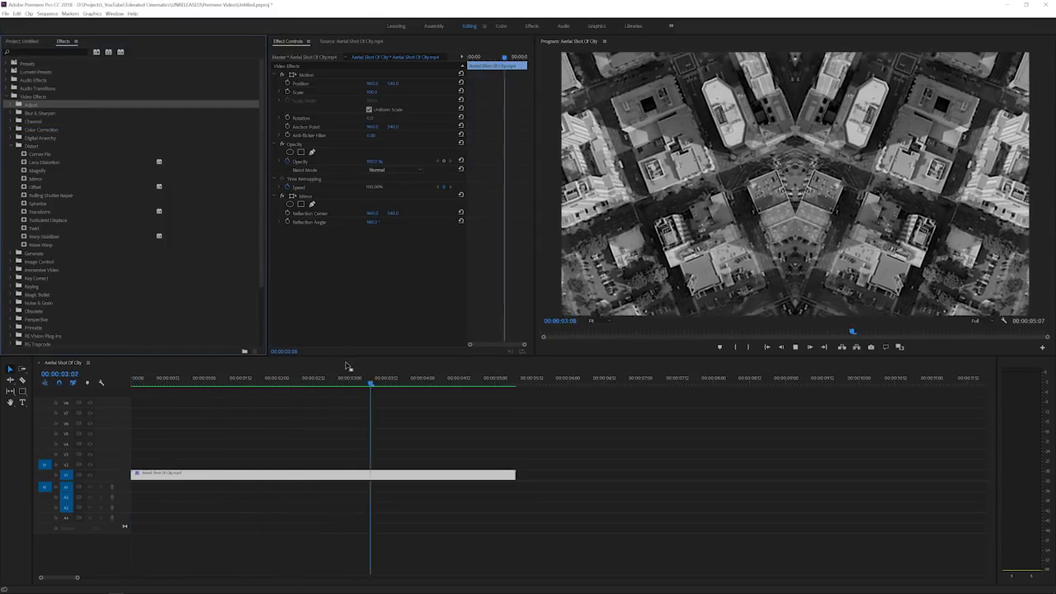
- Play the clip from the start to review the 180° mirror reflection
key("space")
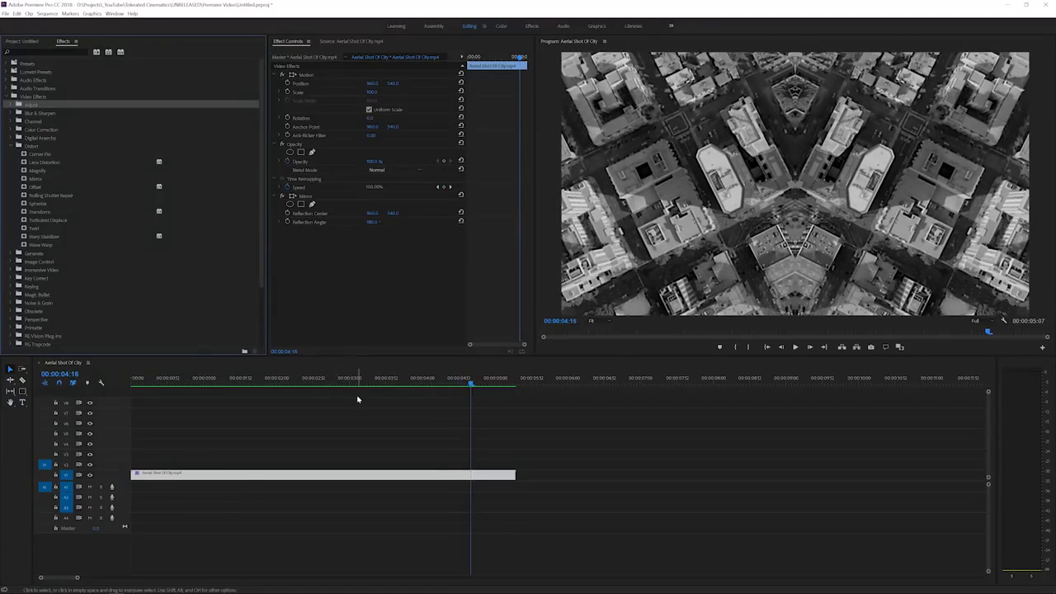
key("Home")
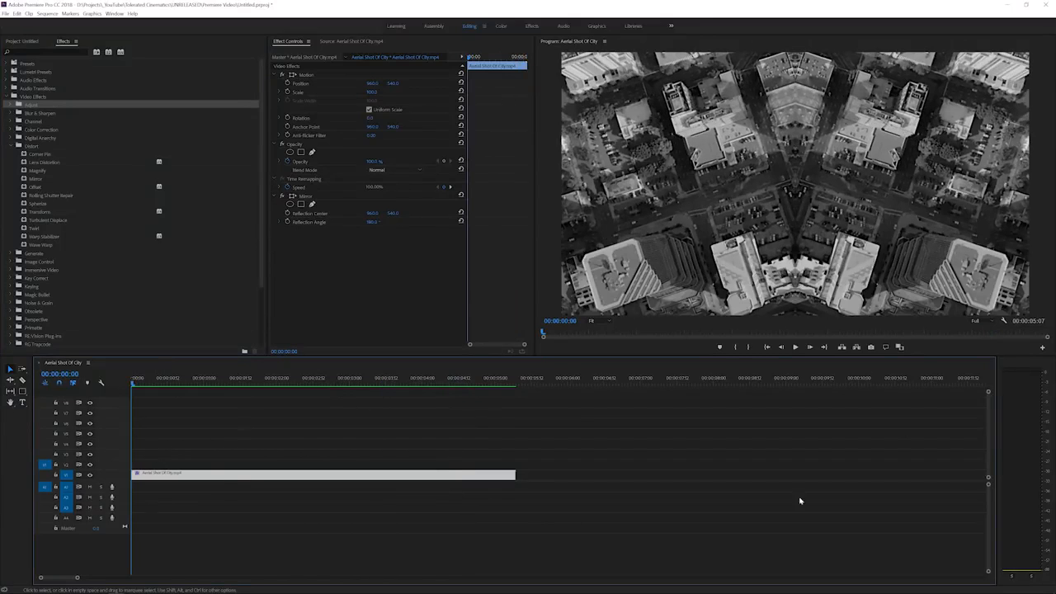
key("space")
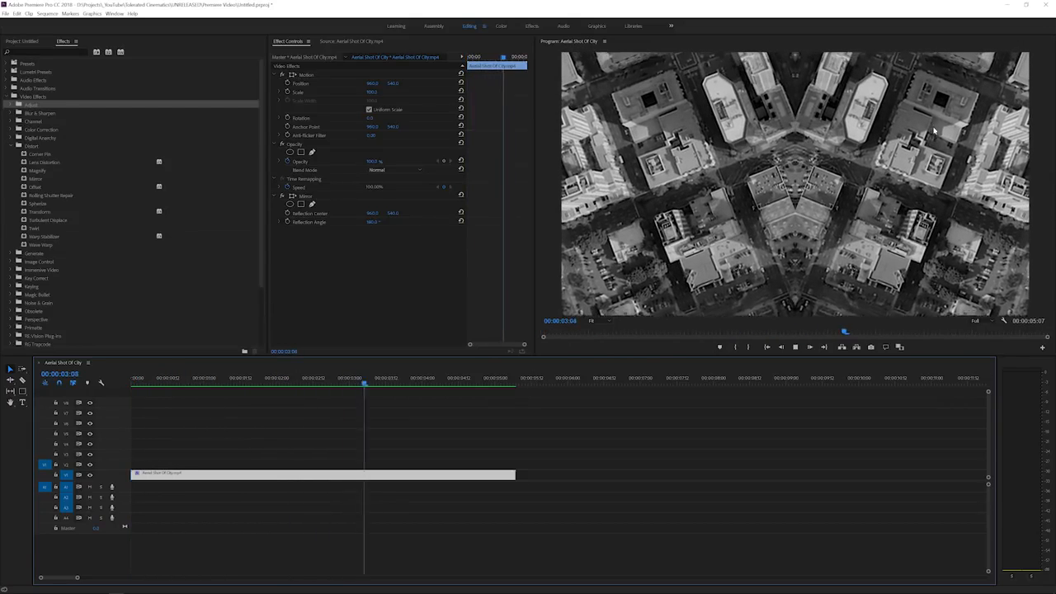
key("space")
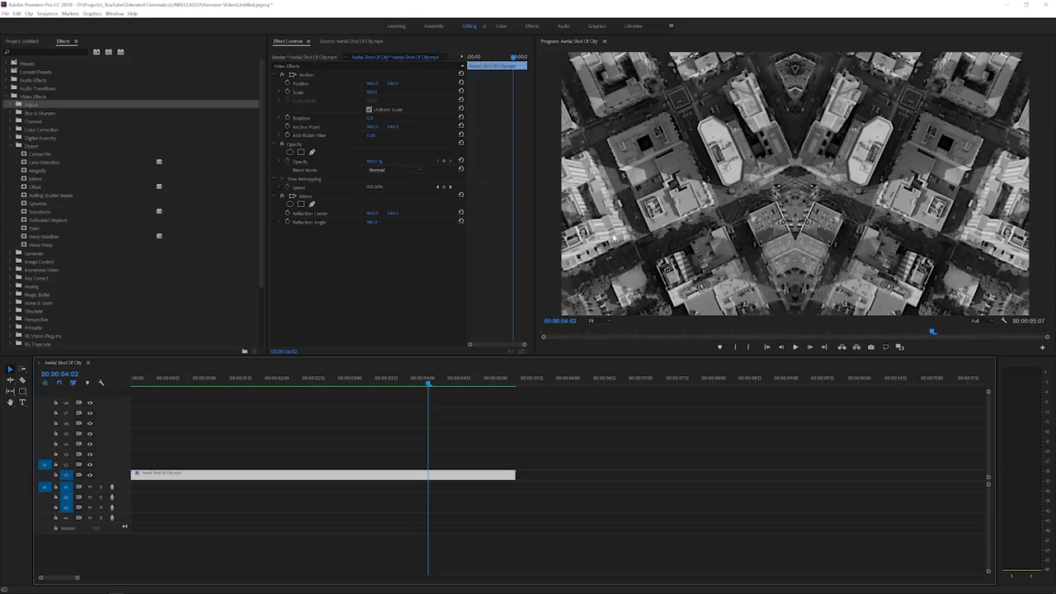
- Apply the Tint color correction effect to the mirrored city clip
left_click(25, 42)
left_click(64, 42)
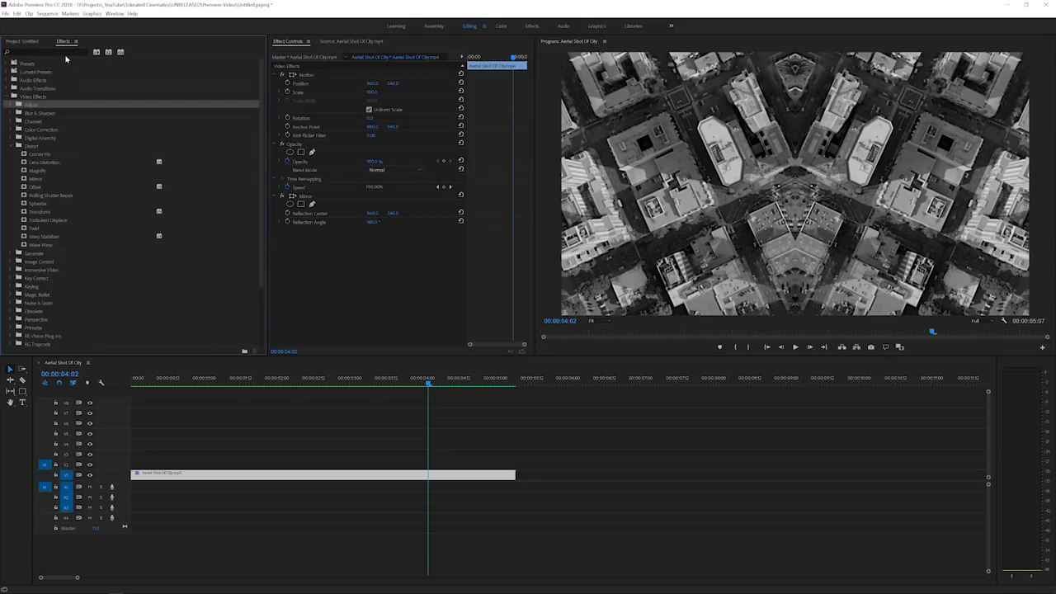
left_click(13, 131)
left_click_drag(31, 223, 338, 469)
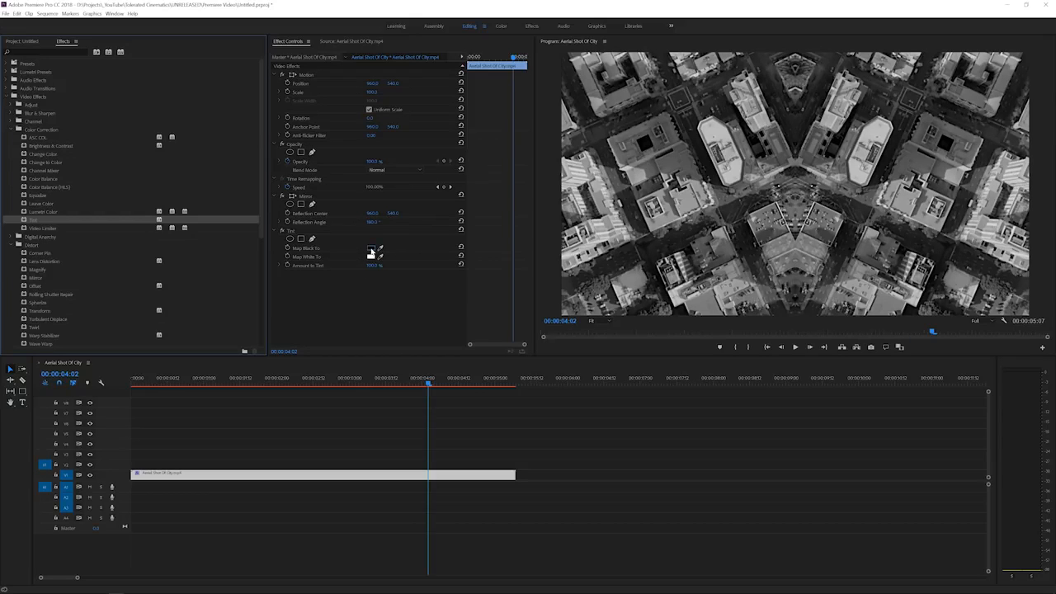
- Set the Tint effect's Map Black To color to dark red
left_click(371, 248)
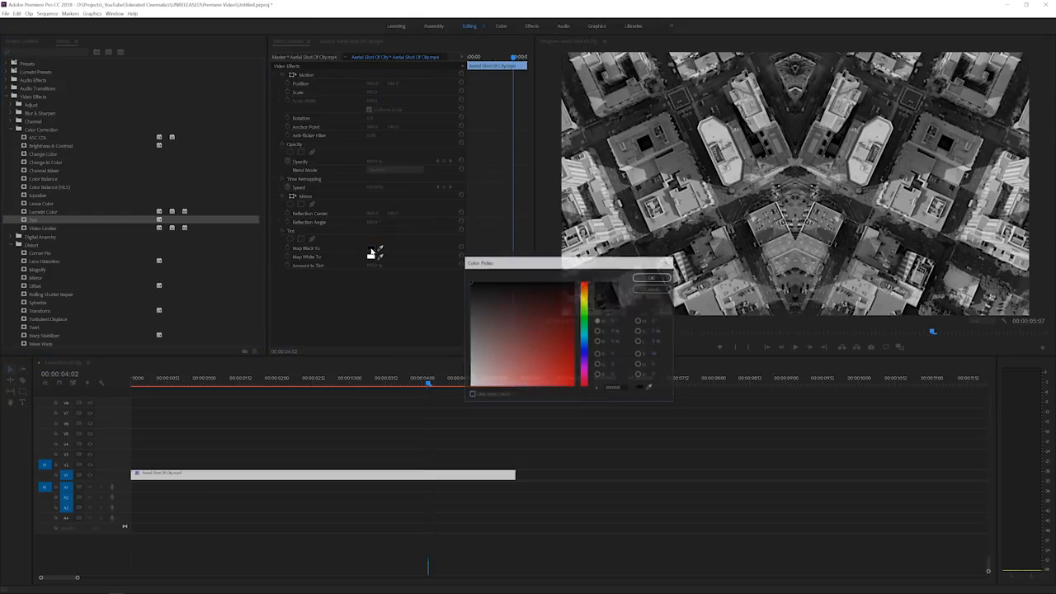
left_click(564, 368)
left_click(566, 311)
left_click(562, 324)
left_click(652, 277)
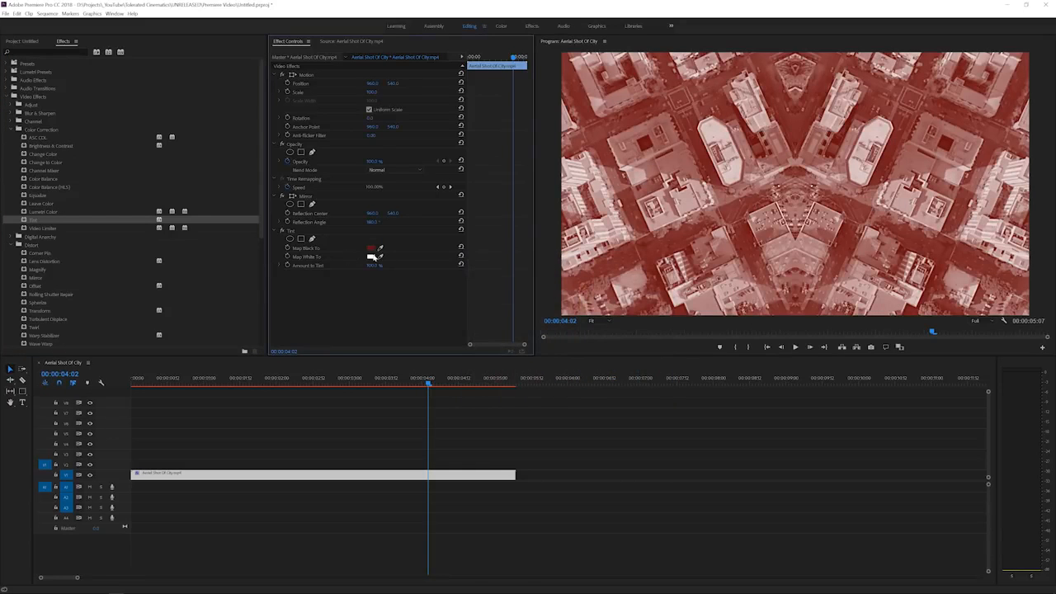
- Set the Tint effect's Map White To color to a saturated orange
left_click(371, 255)
left_click(585, 315)
left_click_drag(585, 313, 585, 297)
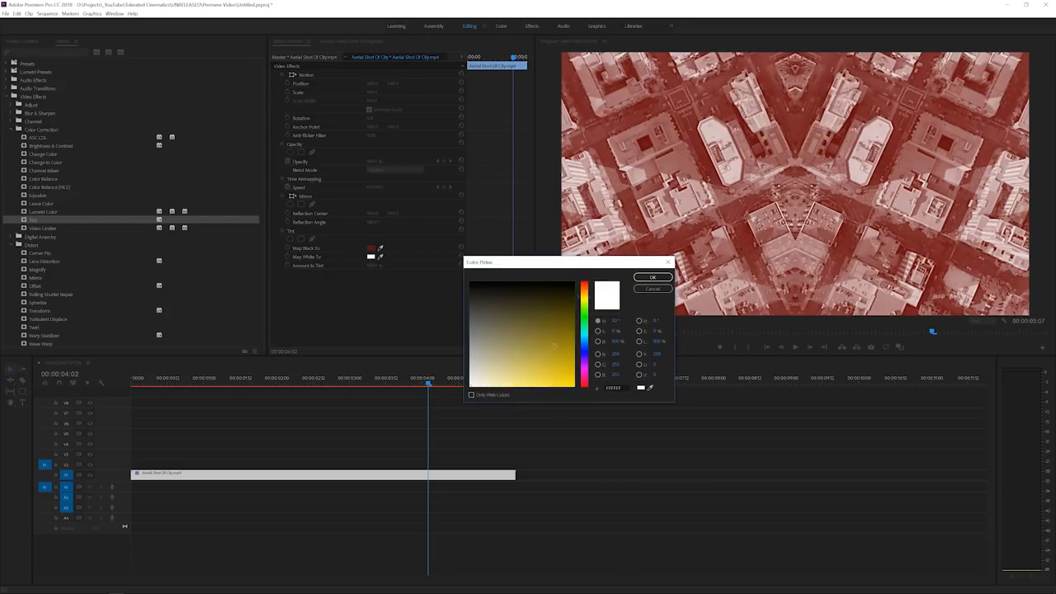
left_click_drag(566, 376, 599, 421)
left_click_drag(583, 312, 585, 292)
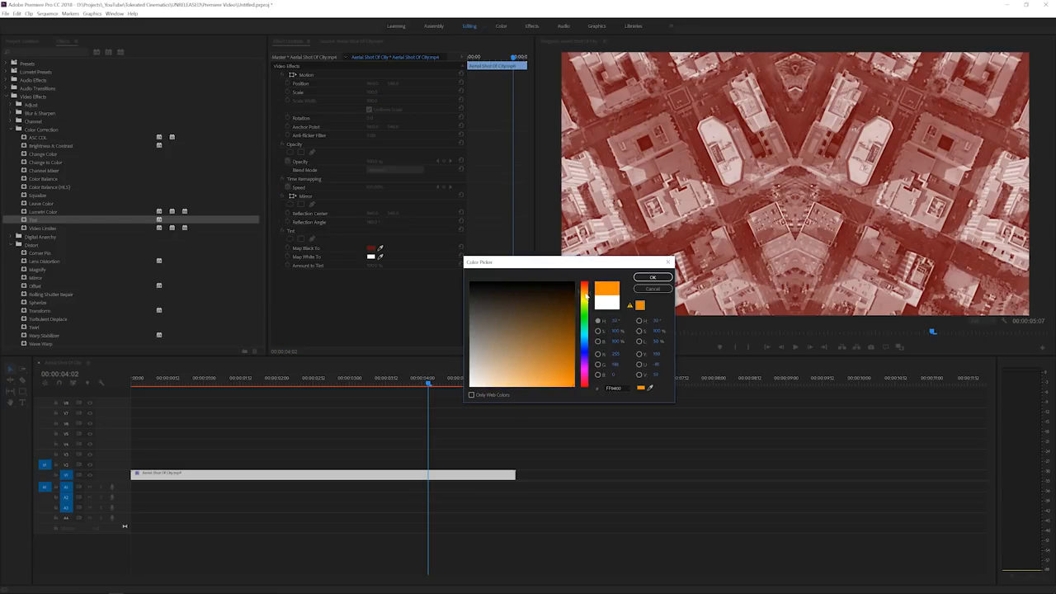
left_click(653, 277)
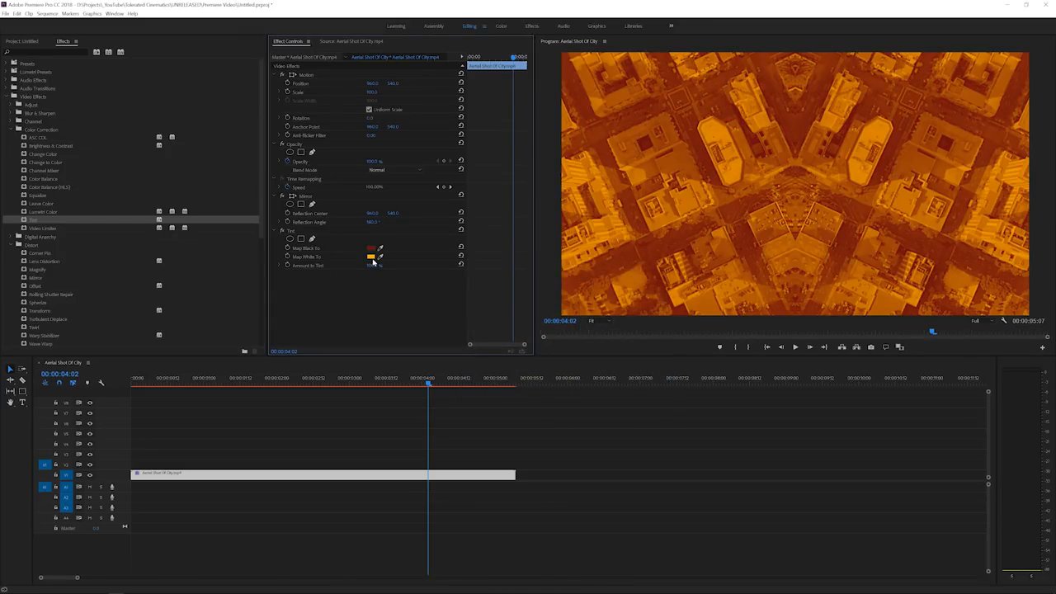
- Set the Tint effect's Map White To color to bright yellow
left_click(372, 256)
left_click(584, 299)
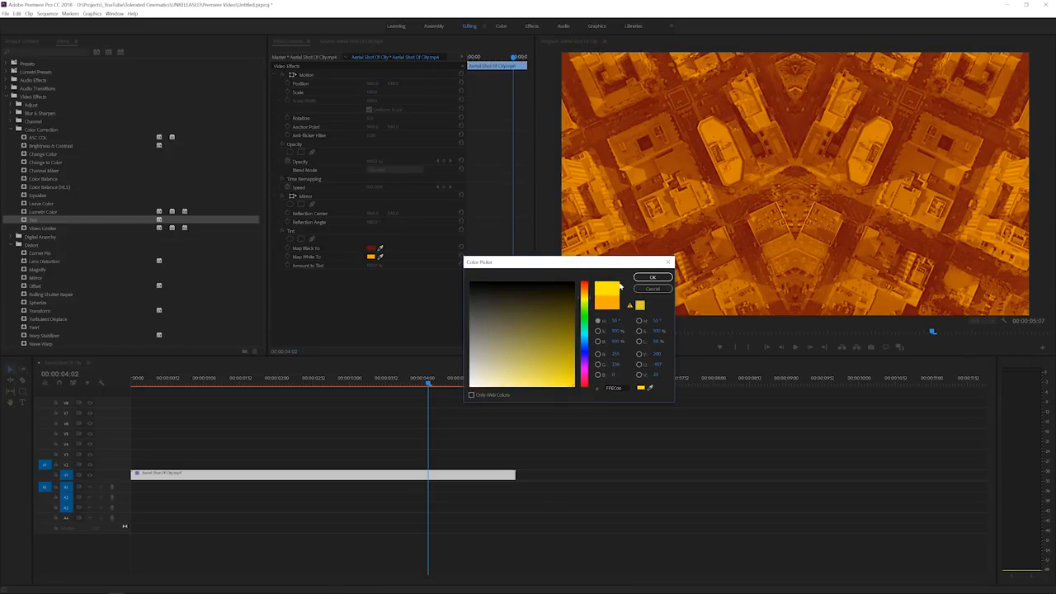
left_click(652, 277)
- Set the Tint effect's Map White To color to magenta pink
left_click(371, 257)
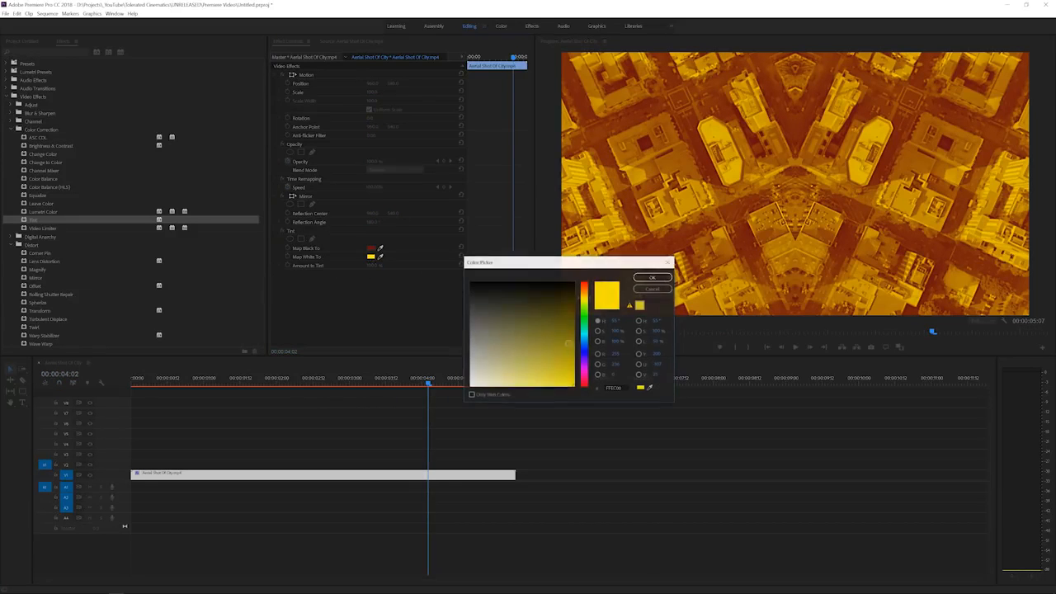
left_click(583, 367)
left_click(657, 280)
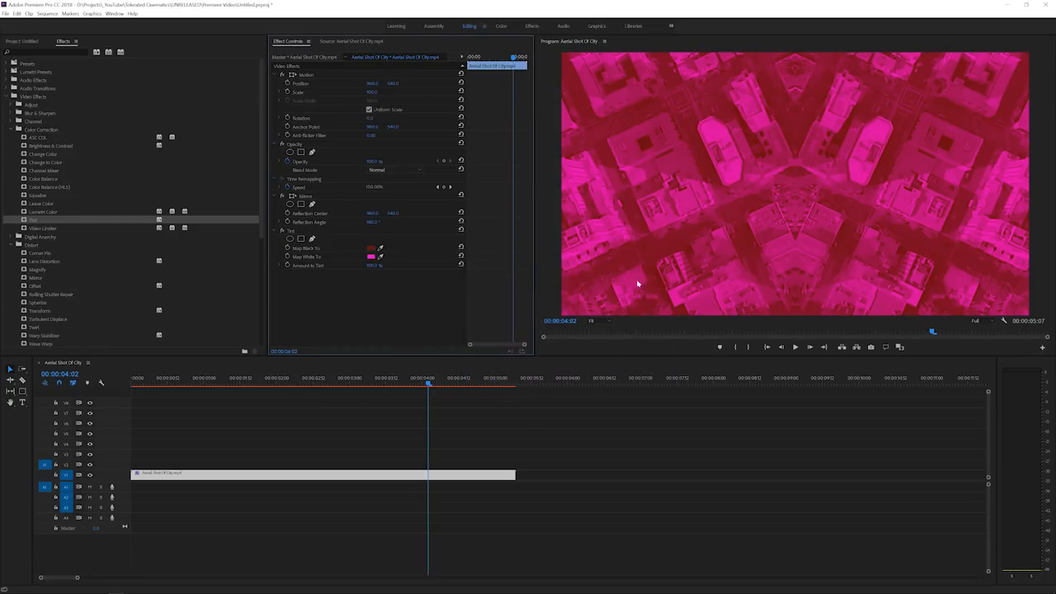
- Set the Tint effect's Map Black To color to dark blue
left_click(371, 247)
left_click(584, 351)
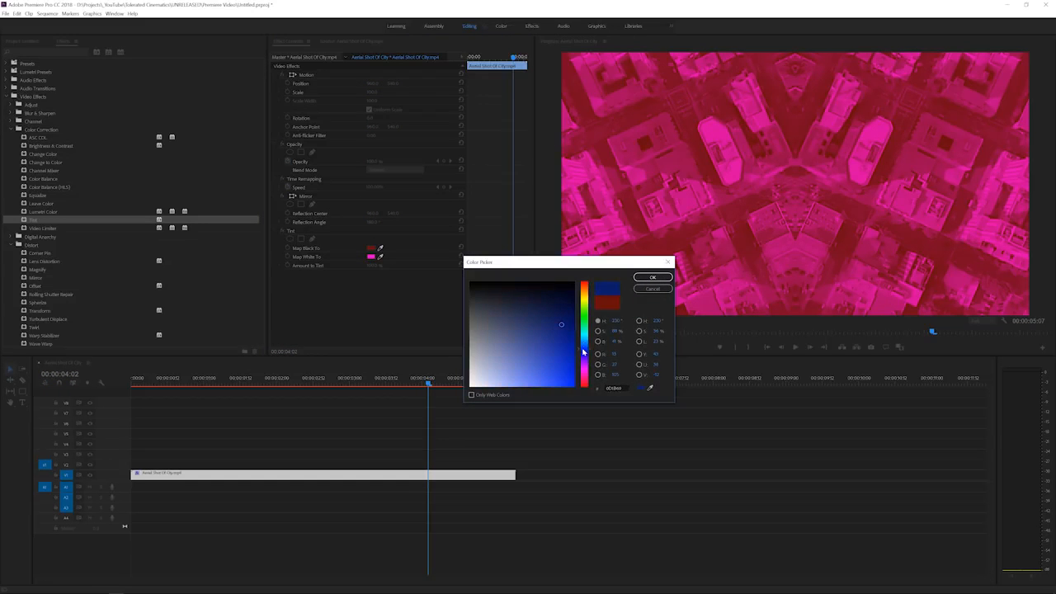
left_click(650, 278)
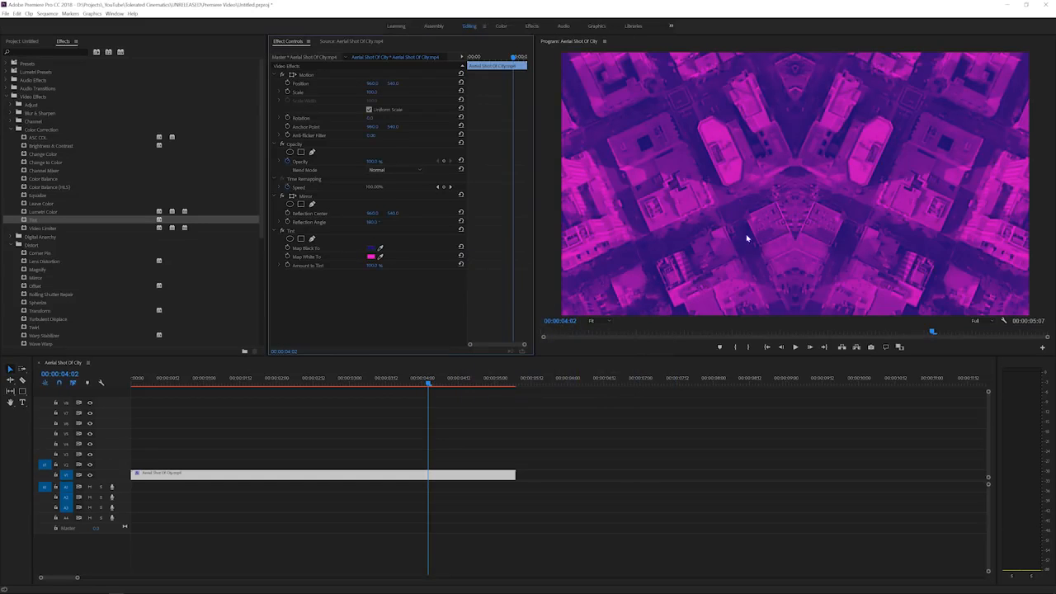
- Shift the Tint effect's Map Black To color to a purple hue and darken it to a very deep purple
left_click(372, 247)
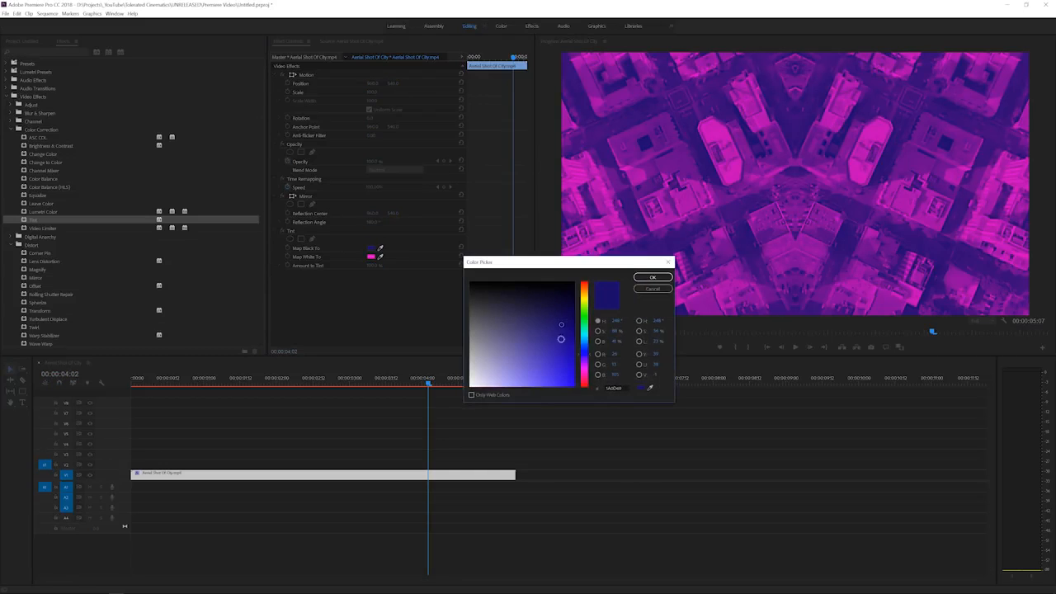
left_click(582, 363)
left_click(574, 380)
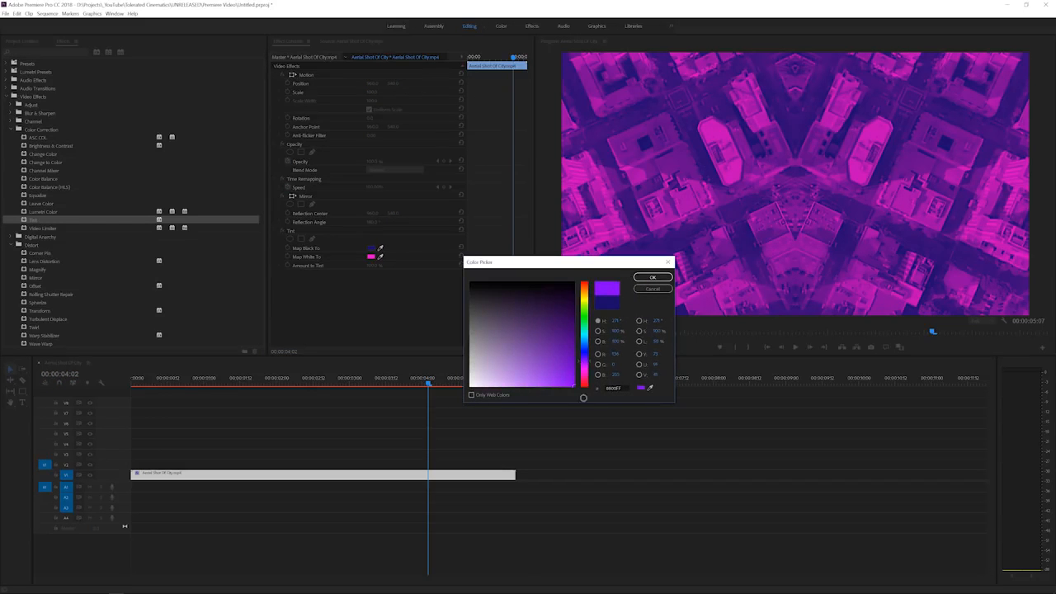
left_click(651, 277)
left_click(371, 248)
left_click(562, 295)
left_click(646, 281)
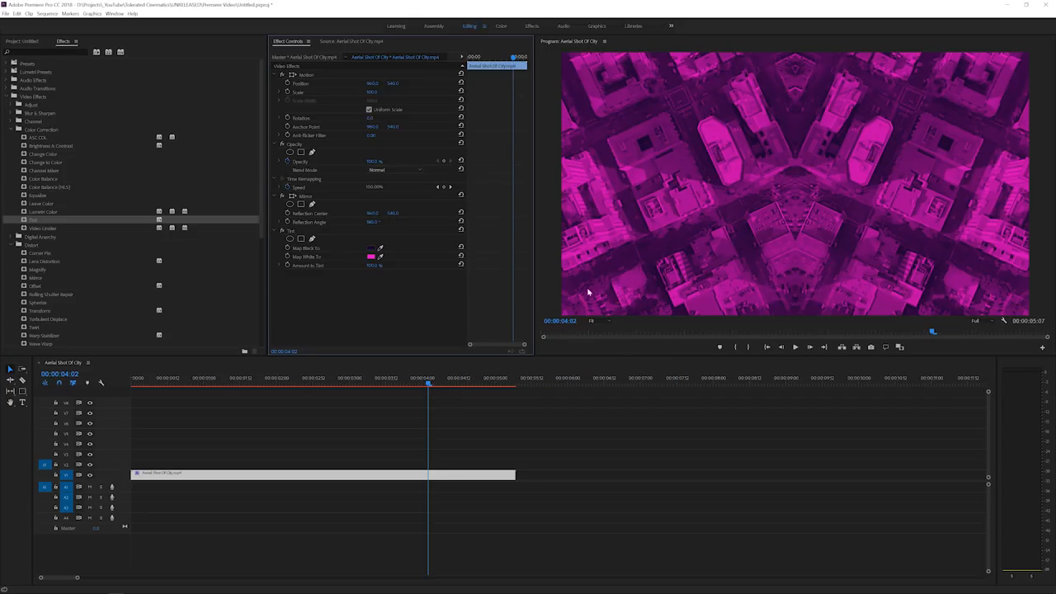
- Play the sequence from the start to review the magenta and purple tint on the mirrored clip
left_click(407, 383)
key("Home")
key("space")
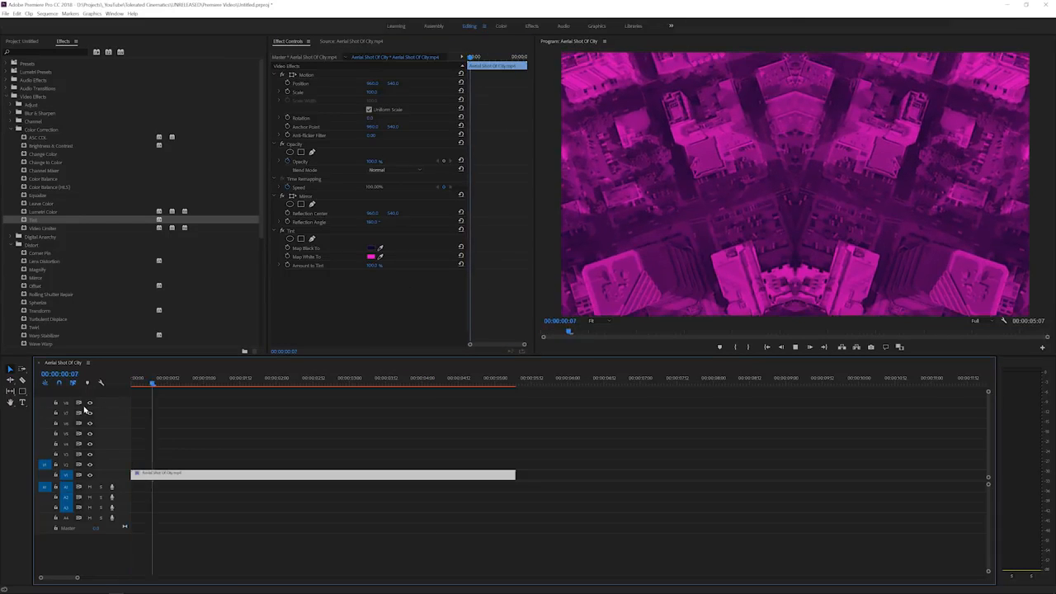
key("space")
- Add a text title over the mirrored city clip with the creator's full name in capitals, removing the stray leading letter
key("t")
left_click(735, 180)
type("T")
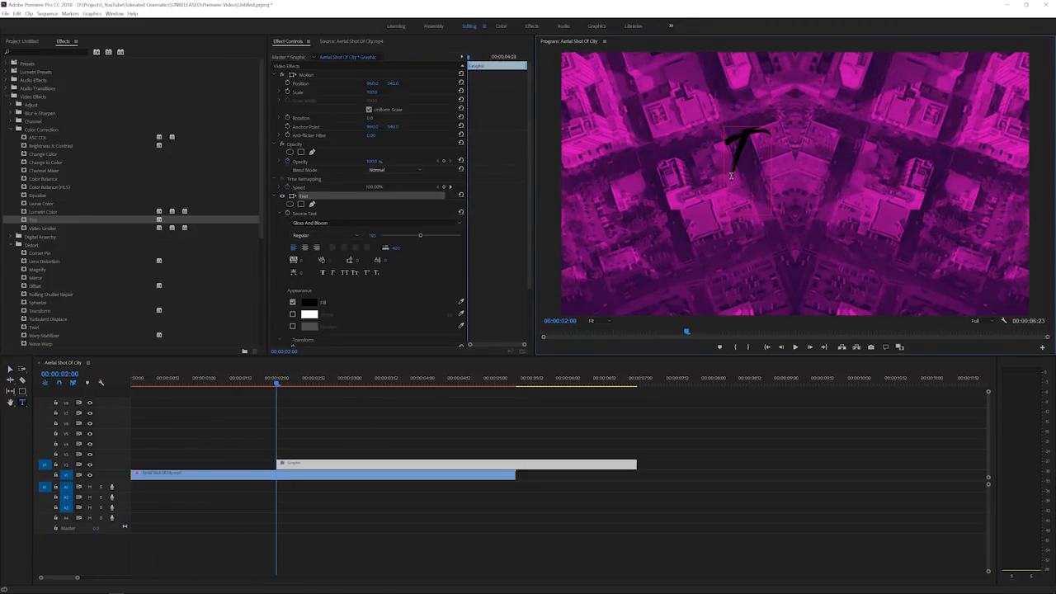
type("GNACE A")
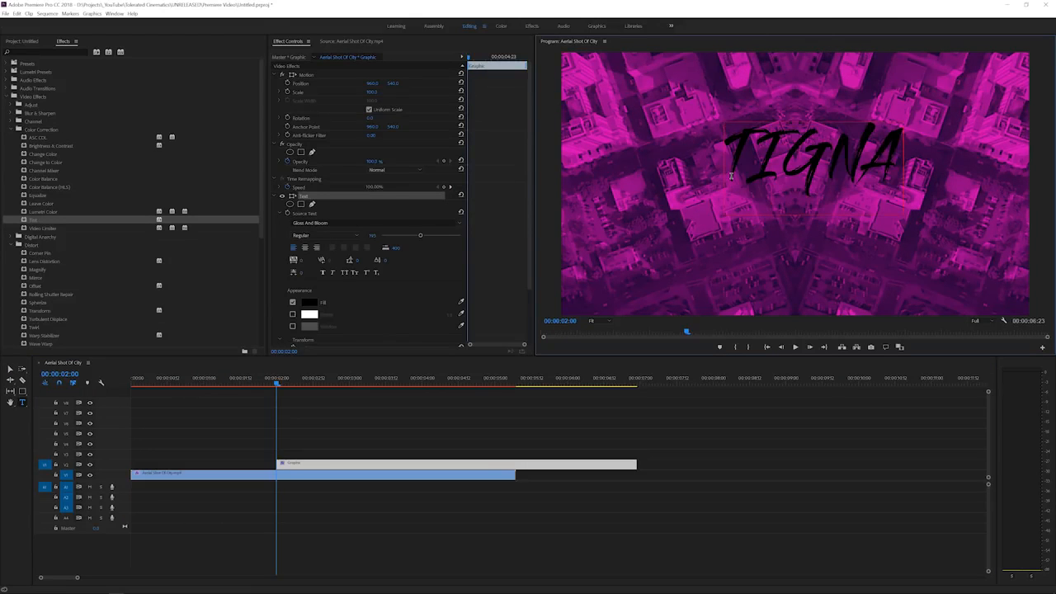
key("ctrl+a")
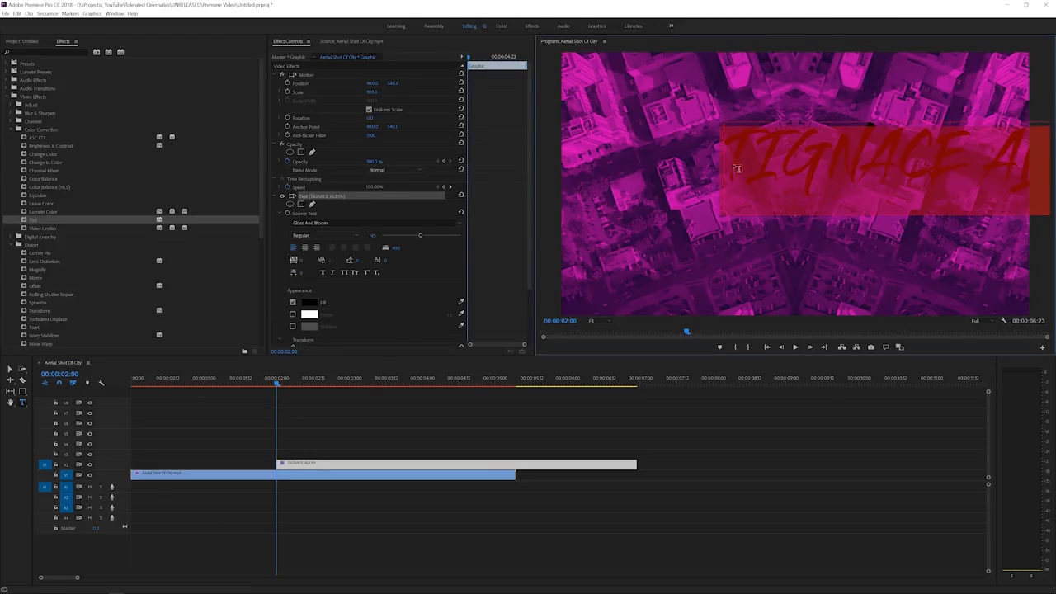
left_click(737, 169)
key("BackSpace")
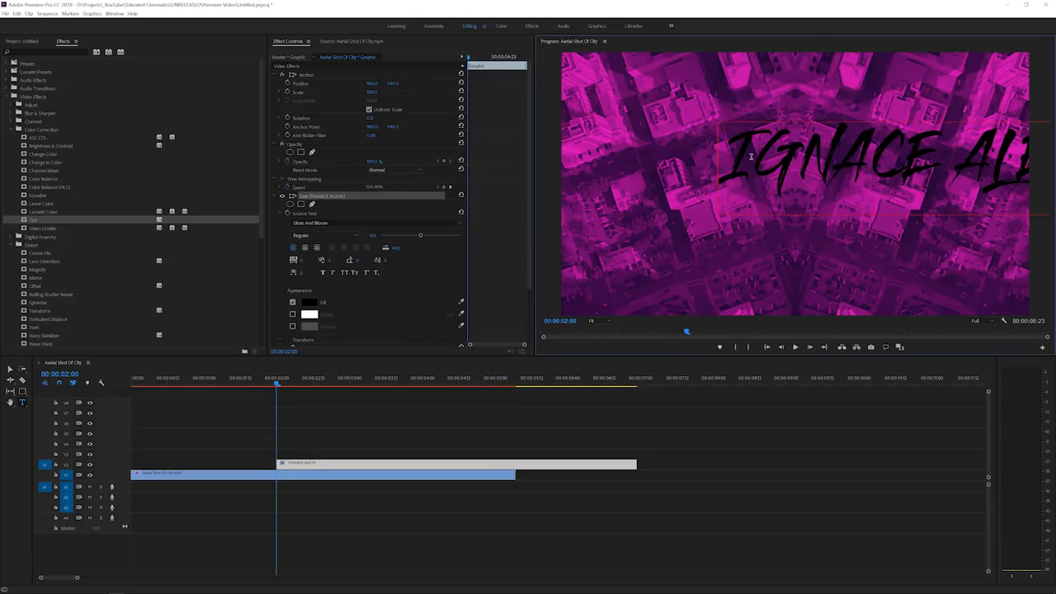
- Set the whole title's font to Lato in the Heavy style
key("ctrl+a")
left_click(322, 222)
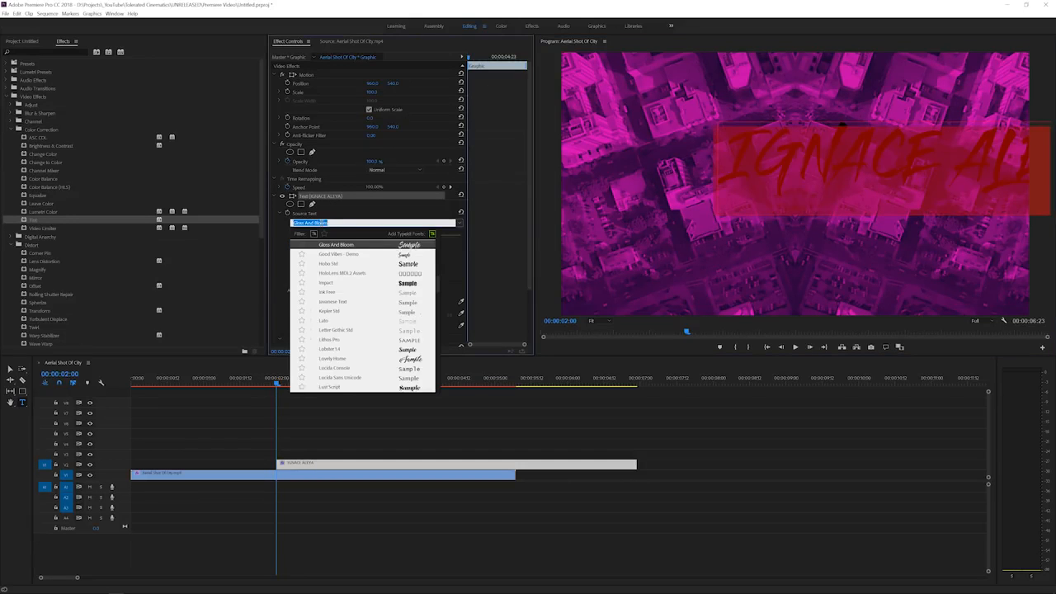
type("Lato")
key("Return")
left_click(309, 235)
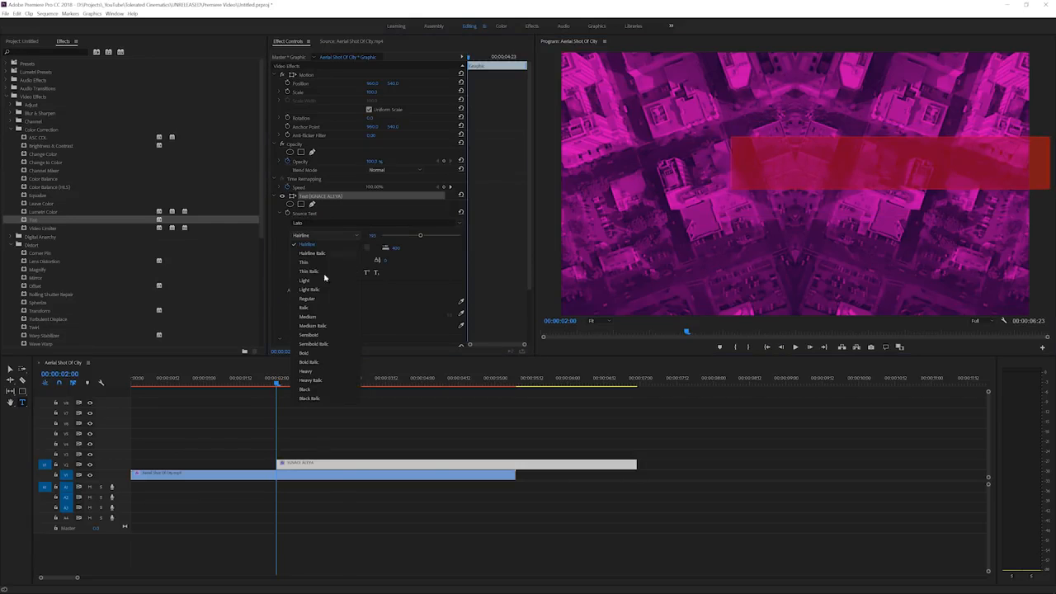
left_click(310, 371)
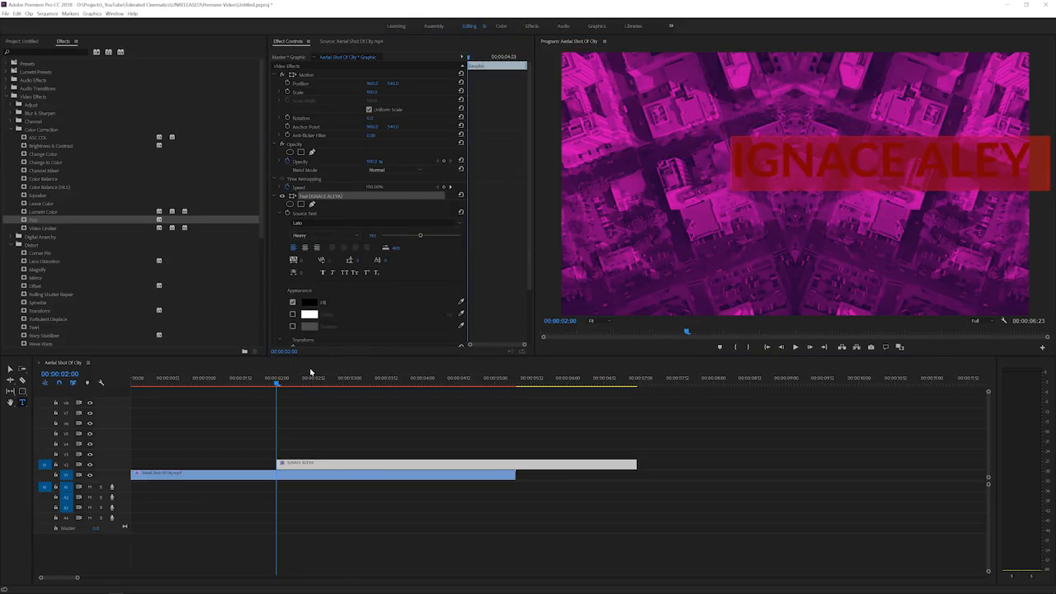
- Set the title's fill color to white
left_click(309, 303)
left_click_drag(492, 309, 465, 277)
key("Return")
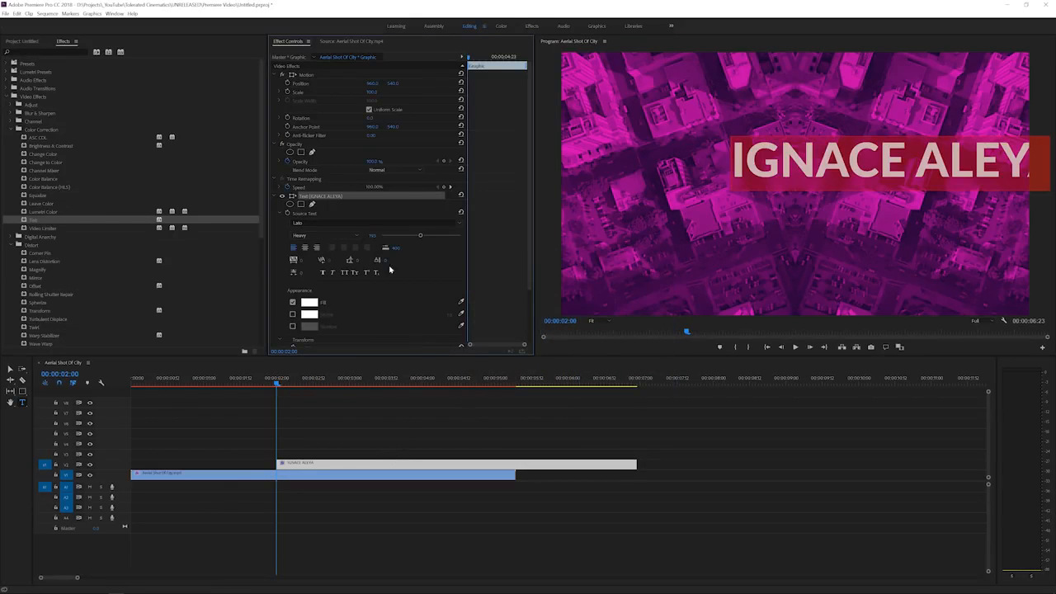
- Reduce the title's font size and widen its letter tracking
left_click(398, 236)
left_click_drag(398, 236, 403, 236)
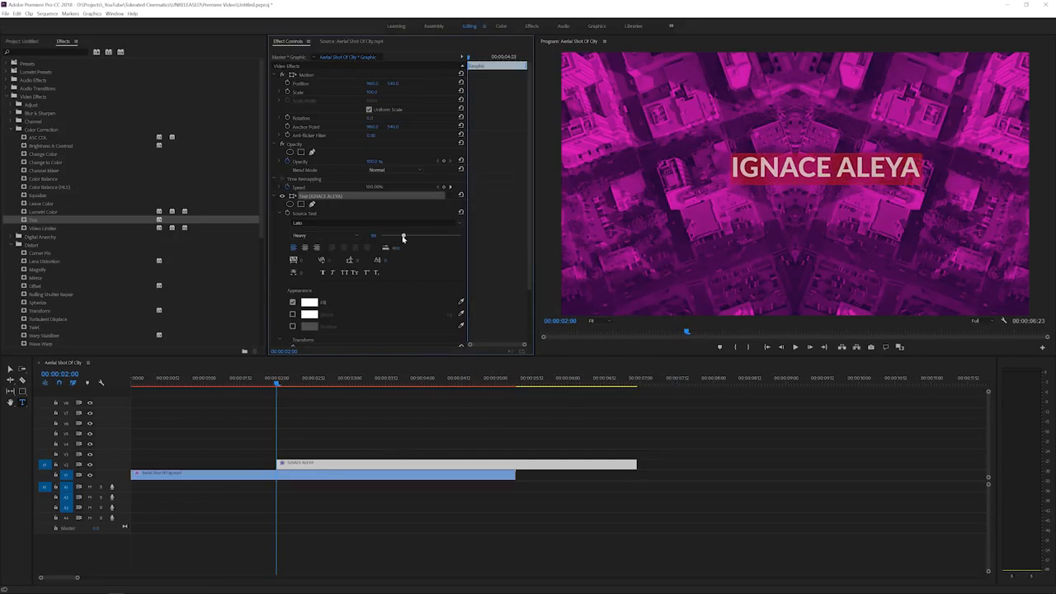
left_click_drag(302, 261, 431, 261)
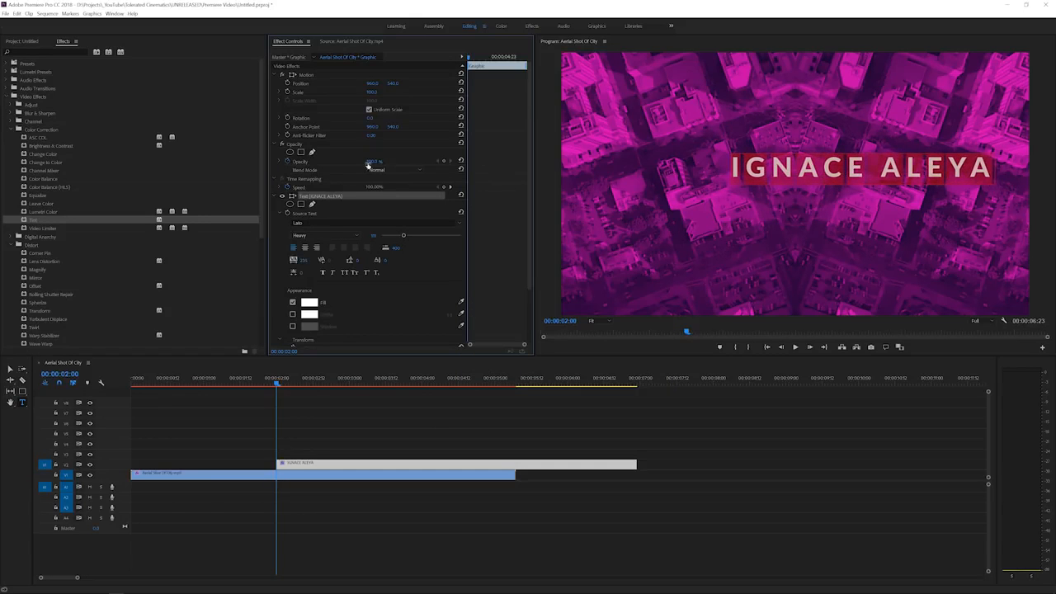
- Center the title vertically and horizontally in the frame using the Essential Graphics alignment options
left_click(114, 14)
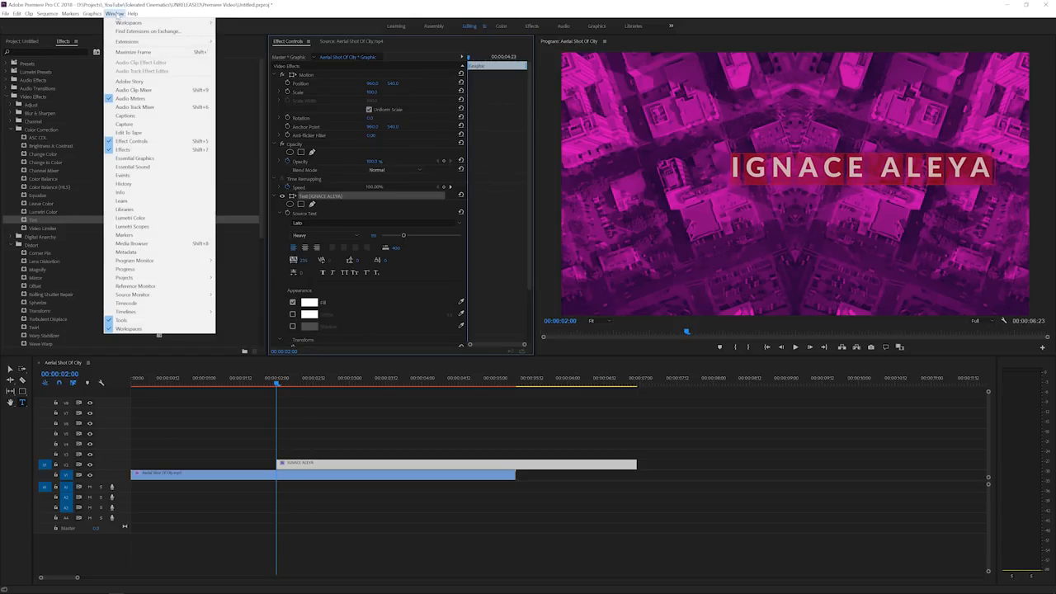
left_click(184, 159)
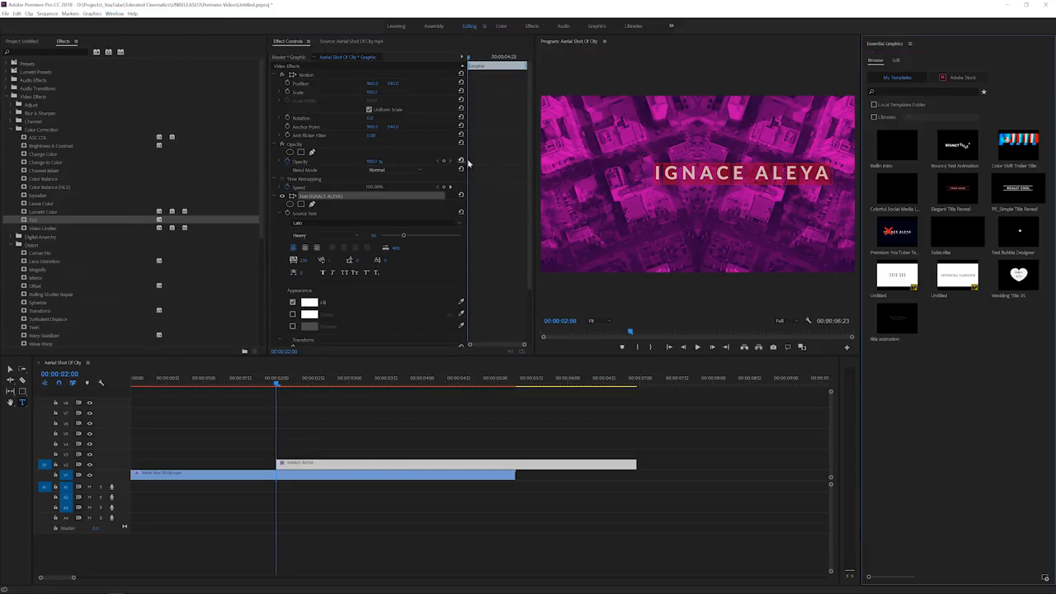
left_click(896, 61)
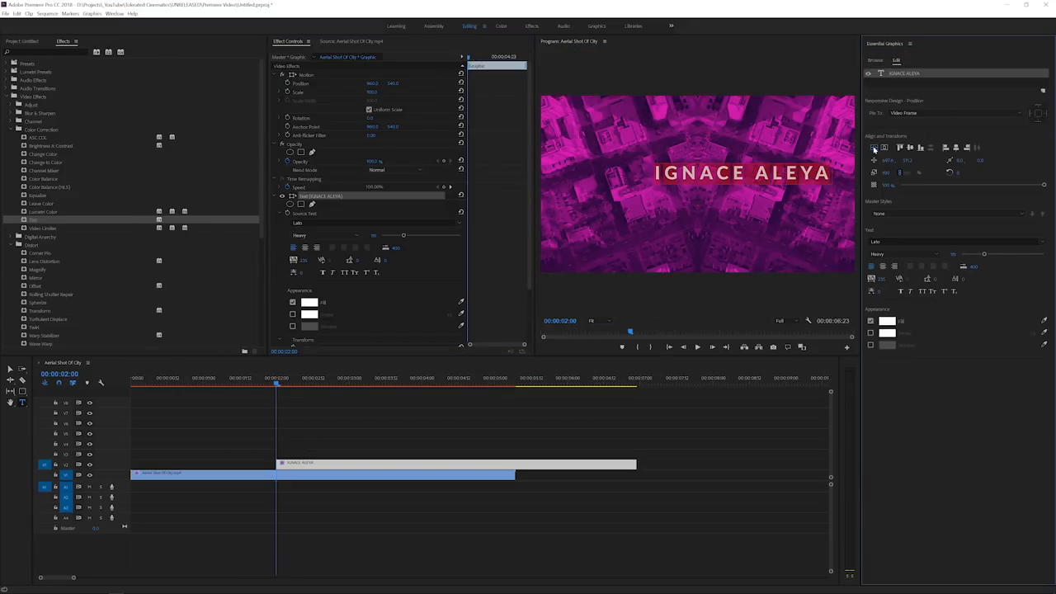
left_click(874, 147)
left_click(884, 147)
- Move the title clip to the start of the sequence and play it back over the mirrored footage
left_click(385, 427)
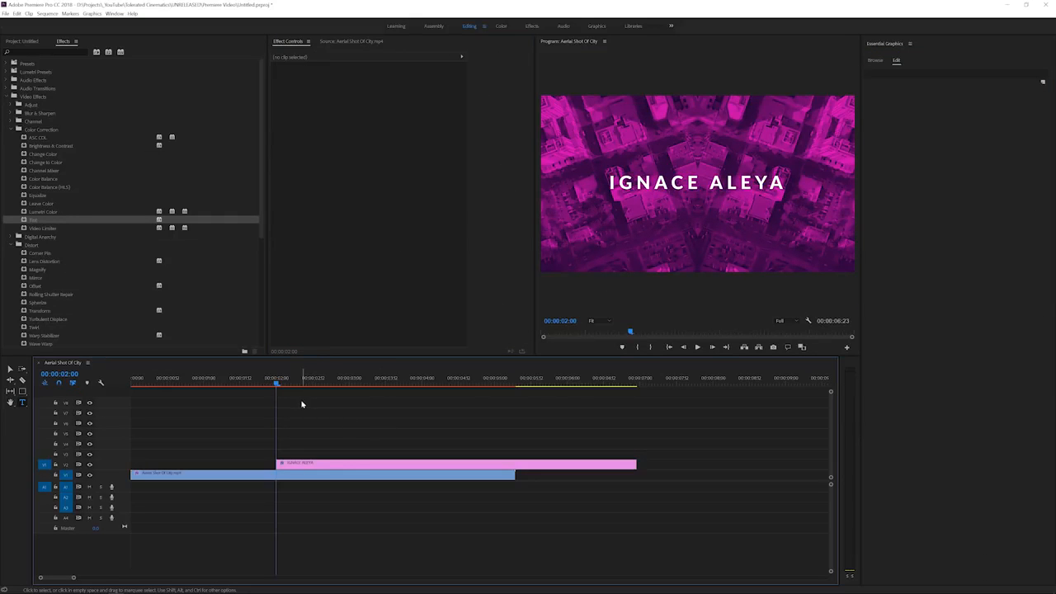
left_click_drag(299, 468, 145, 467)
key("Home")
key("space")
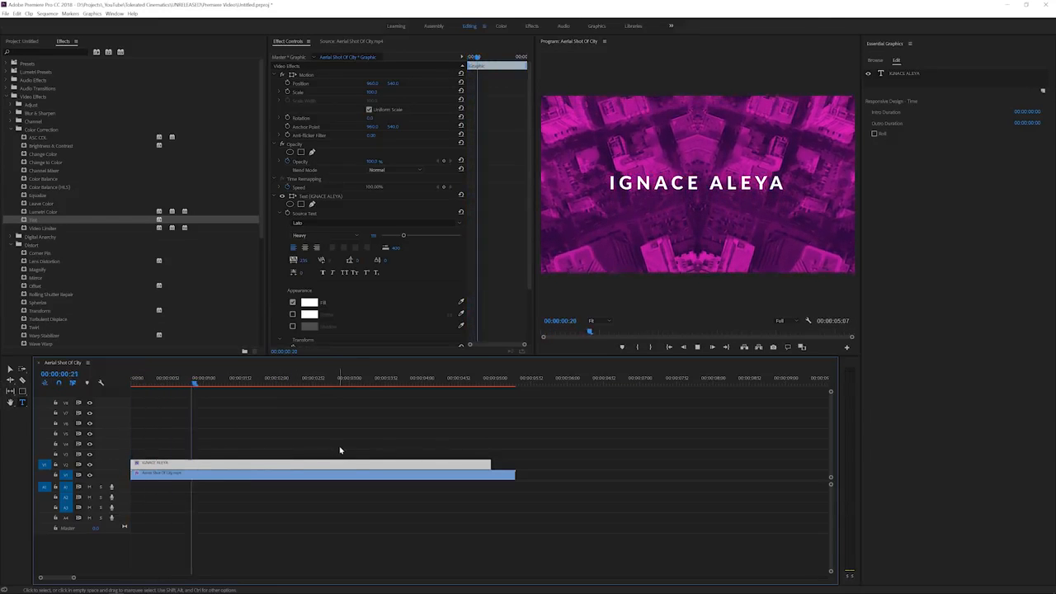
key("space")
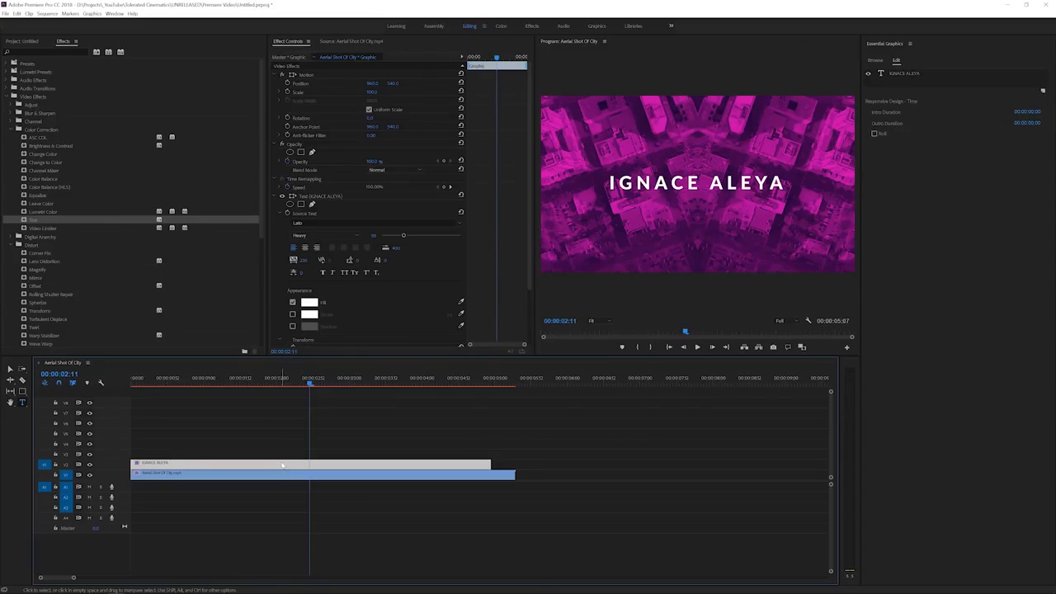
- Delete the title graphic from the timeline
key("Delete")
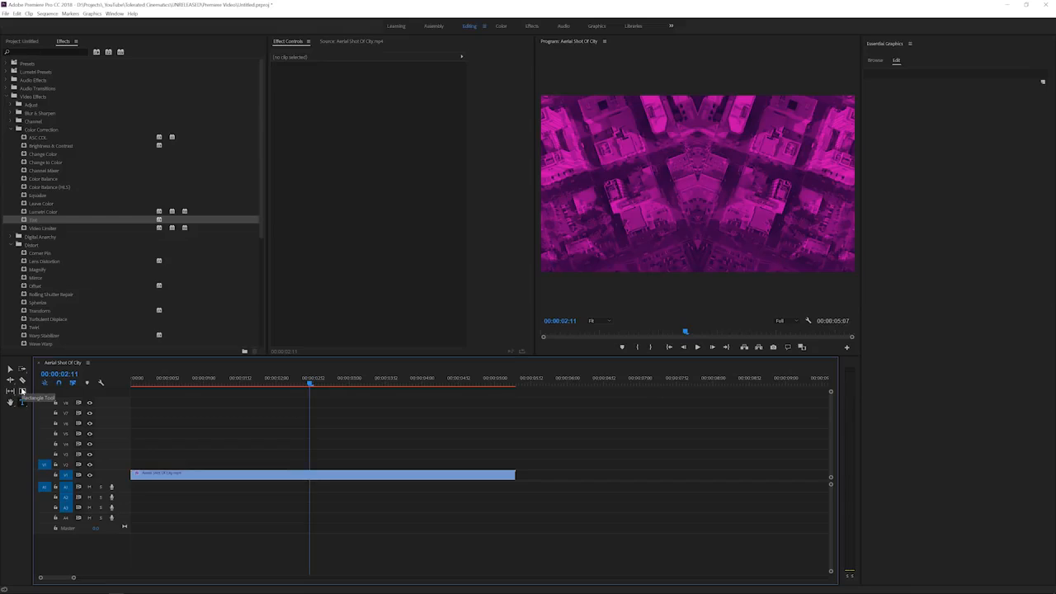
- Draw a square shape near the middle of the frame with the Rectangle tool
left_click(22, 390)
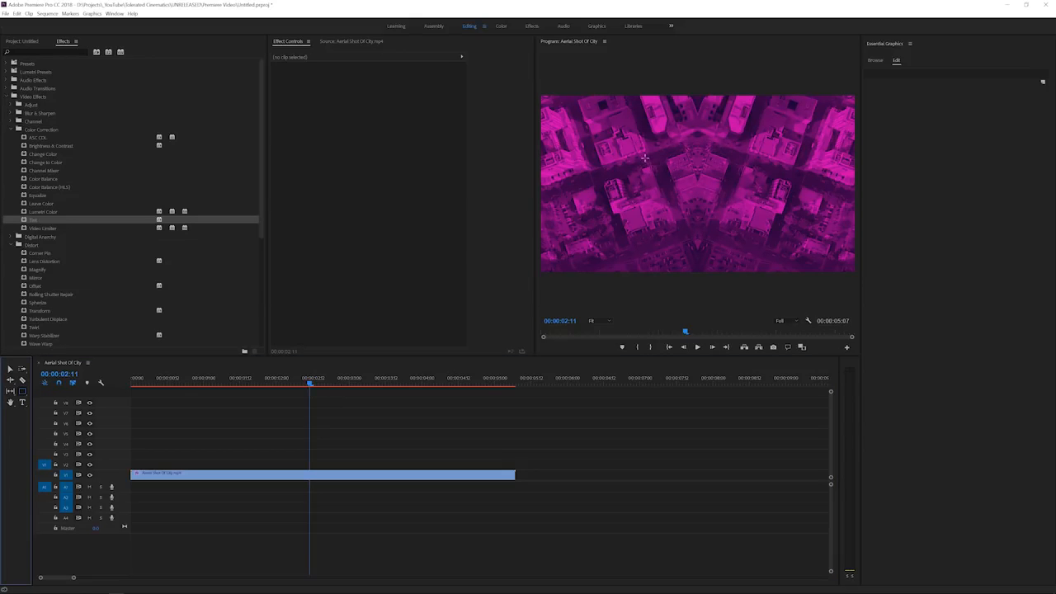
left_click_drag(23, 394, 57, 402)
left_click_drag(635, 146, 726, 224)
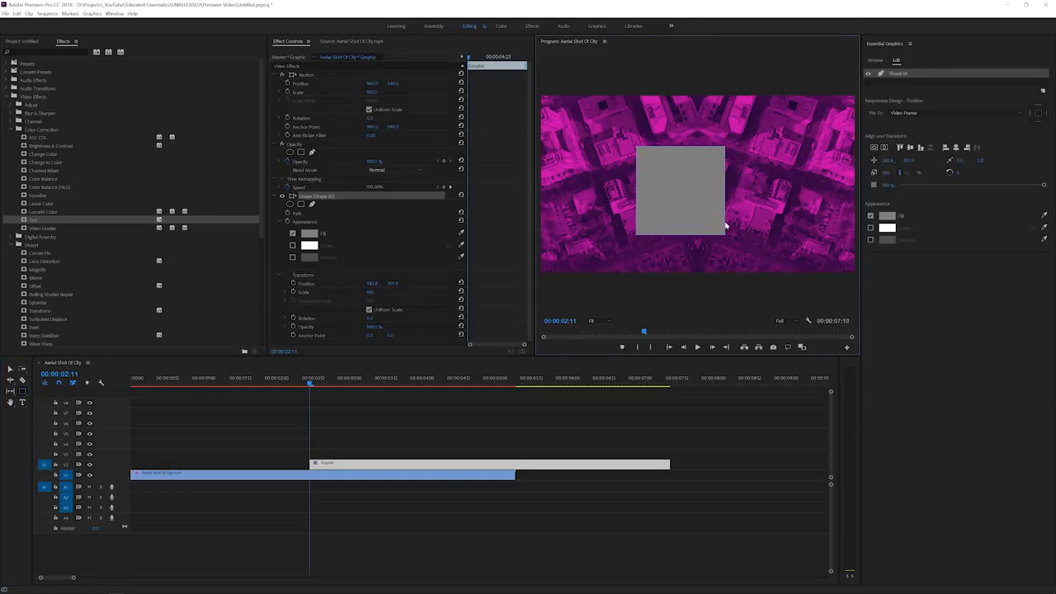
- Rotate the square shape by 45° to form a diamond
left_click(371, 319)
type("45")
key("Return")
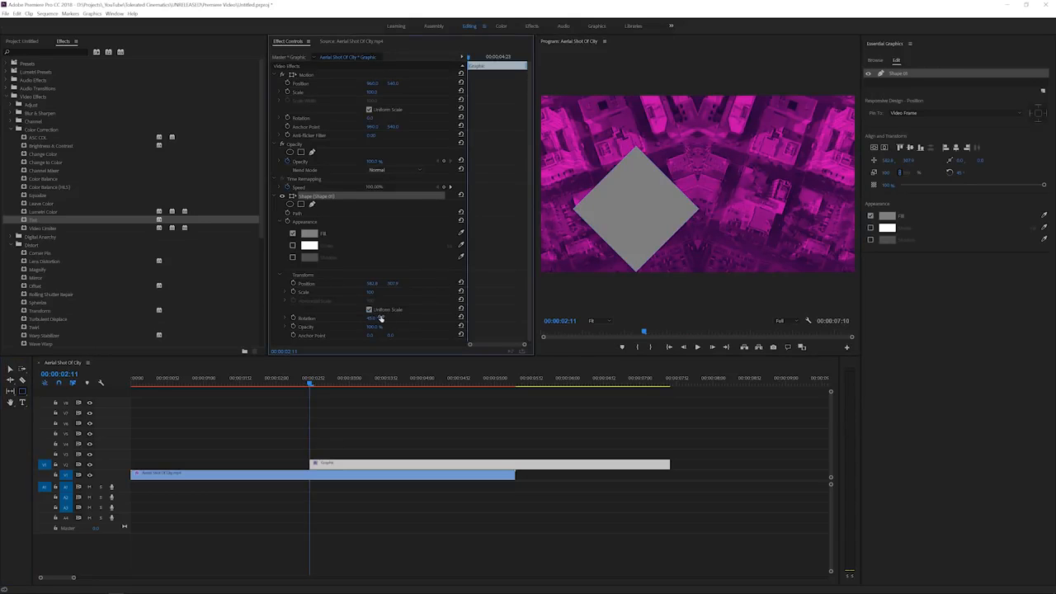
- Center the diamond shape in the frame, setting its horizontal position to 960
left_click_drag(393, 284, 575, 283)
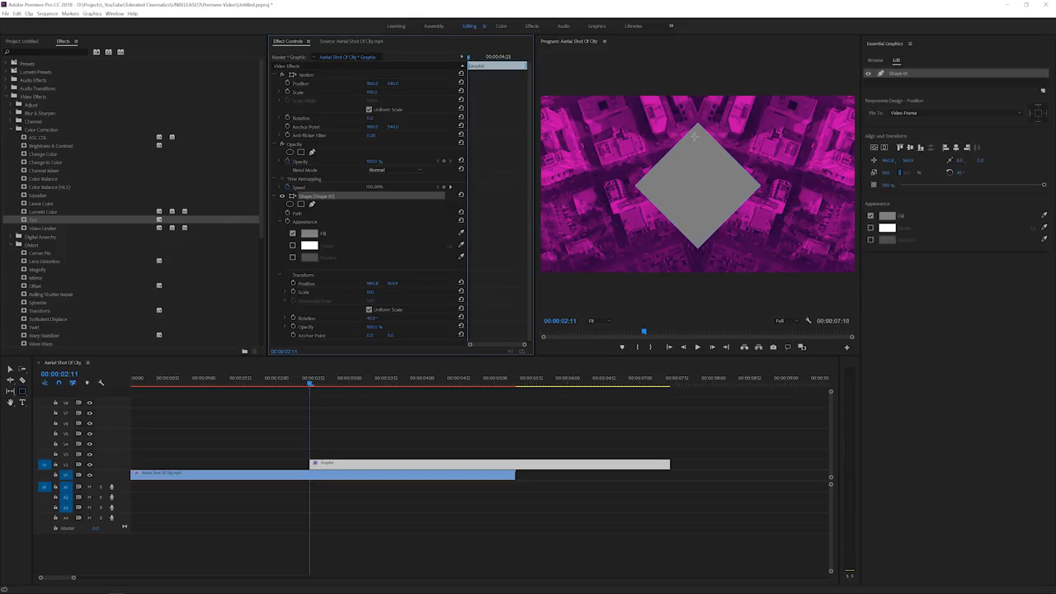
left_click(369, 285)
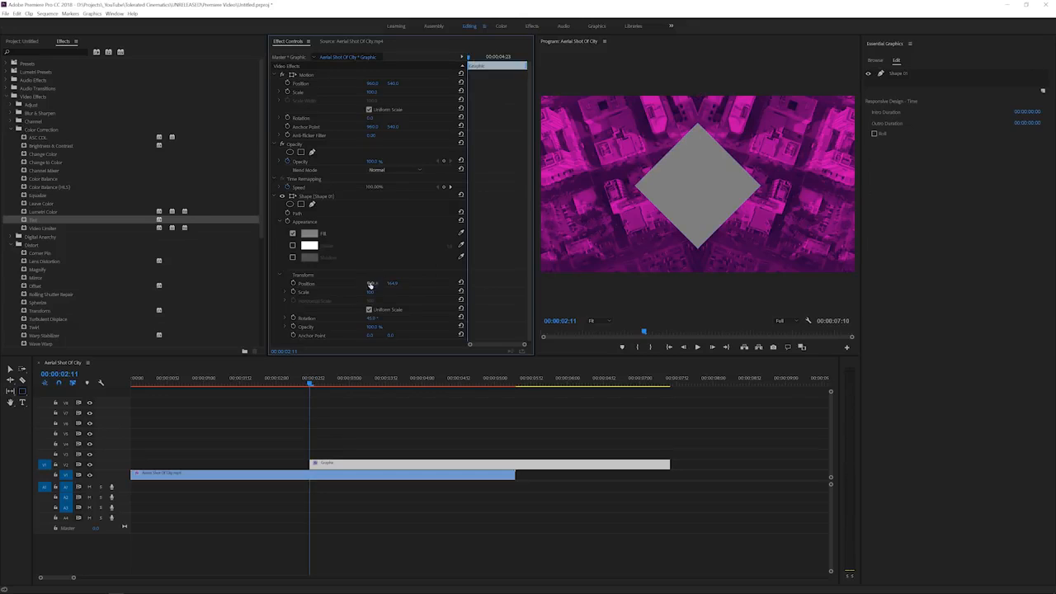
type("960")
key("Return")
- Move the diamond graphic clip to the start of the sequence and extend it to the end of the city clip
left_click_drag(324, 464, 141, 467)
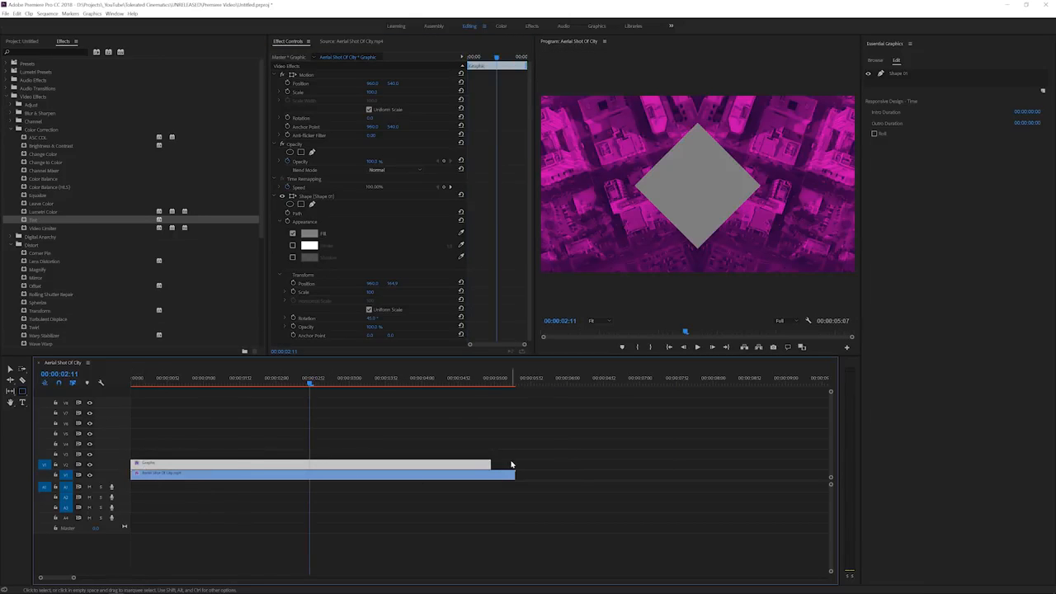
left_click_drag(487, 464, 514, 465)
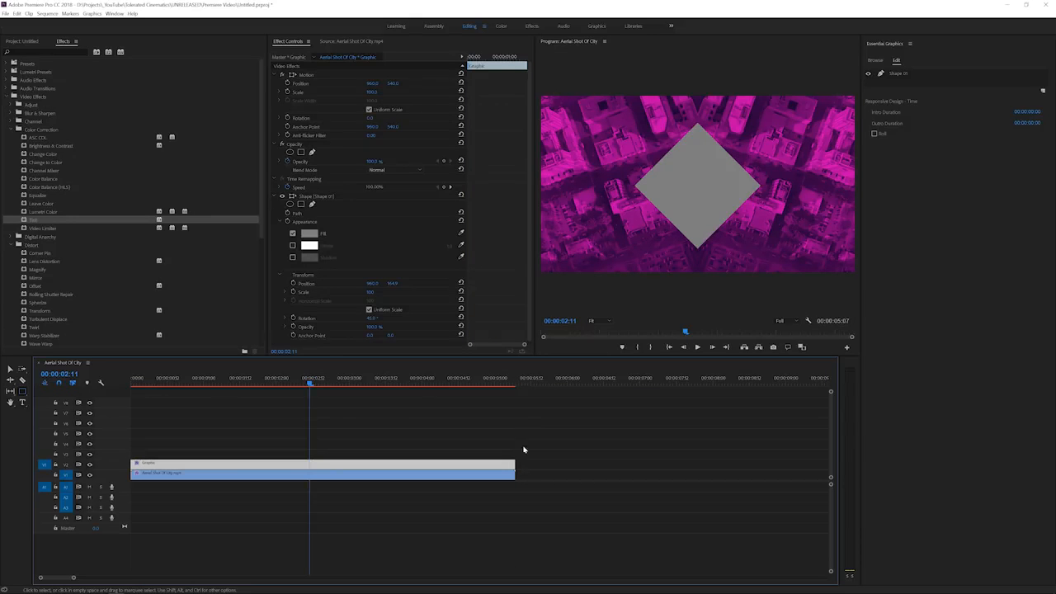
left_click_drag(311, 383, 21, 410)
- Move the diamond graphic up to track V3 and duplicate the aerial city clip onto track V2
left_click_drag(165, 465, 162, 457)
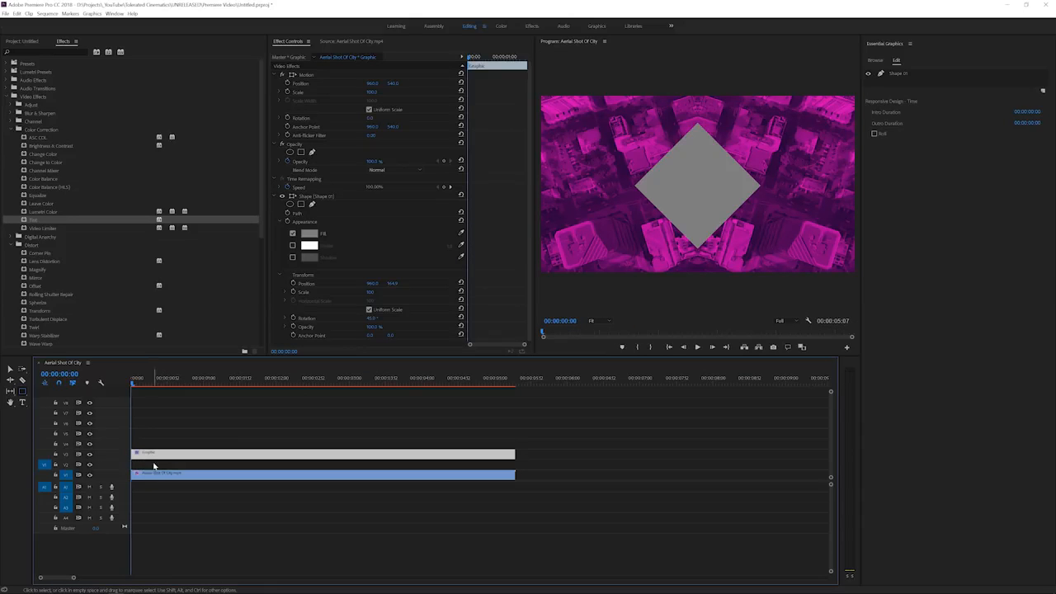
left_click(151, 475)
left_click_drag(163, 478, 162, 467)
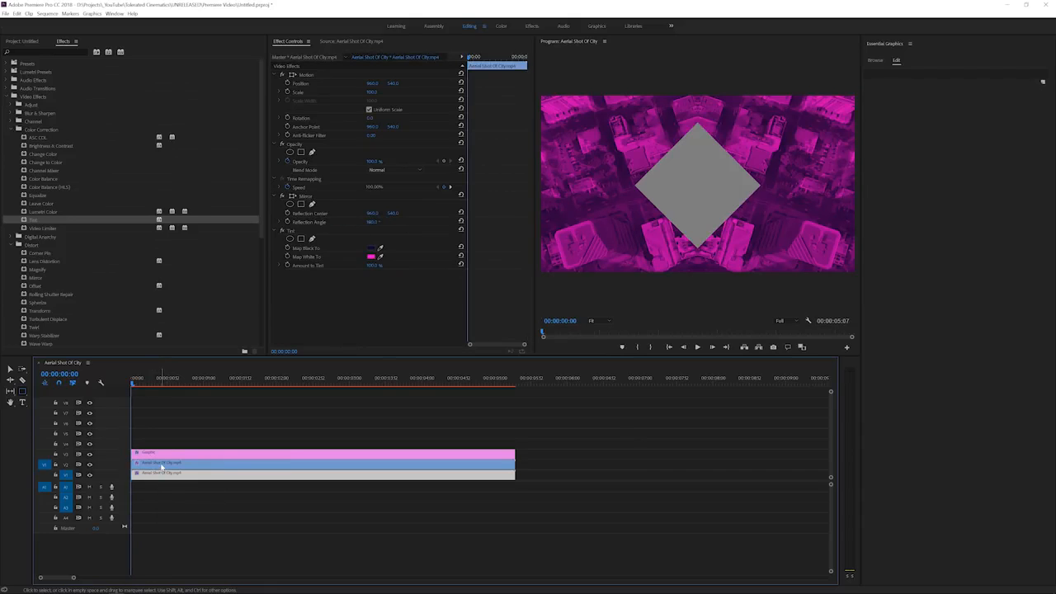
- Apply the Track Matte Key effect to the duplicate aerial city clip on track V2
left_click(162, 456)
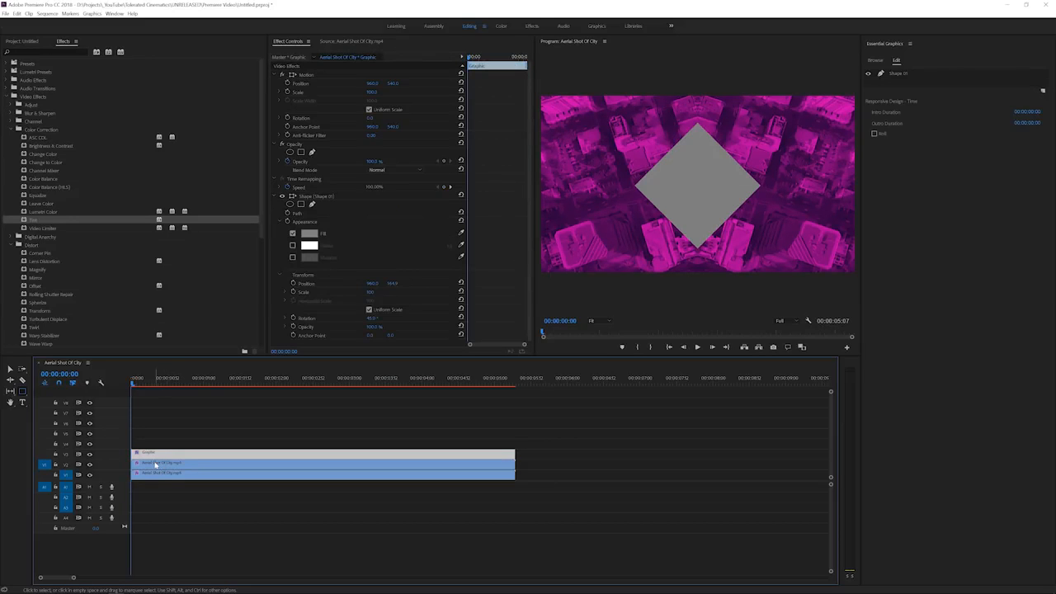
left_click(155, 464)
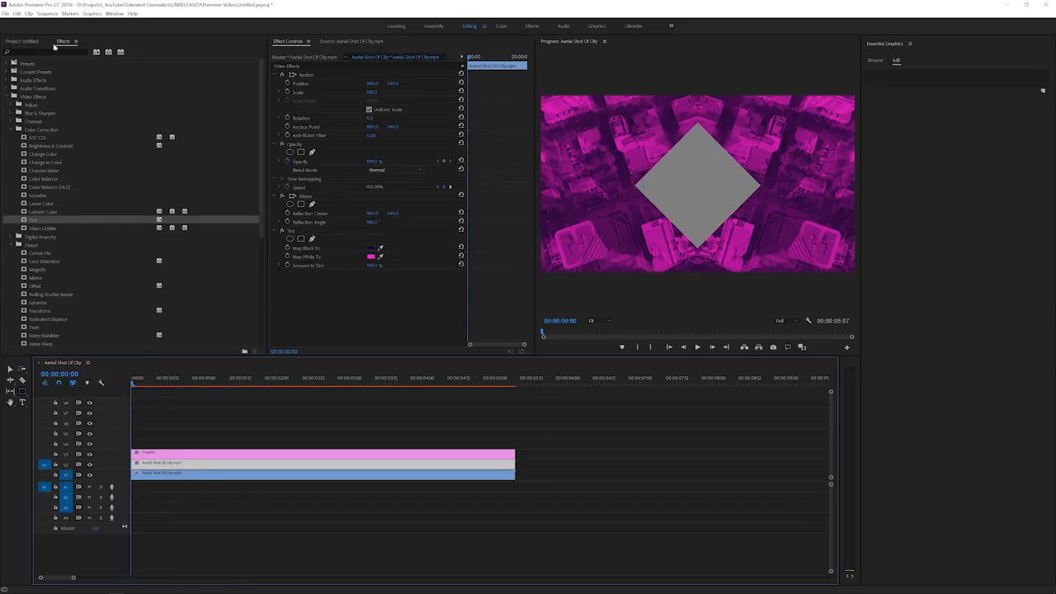
left_click(18, 245)
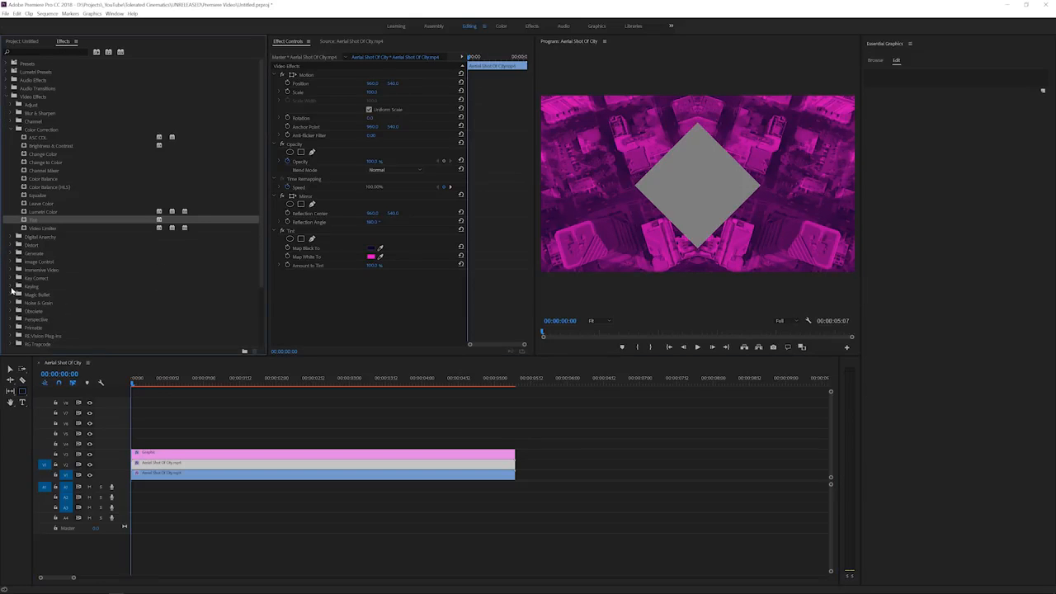
left_click(15, 287)
scroll(51, 311, "down", 1)
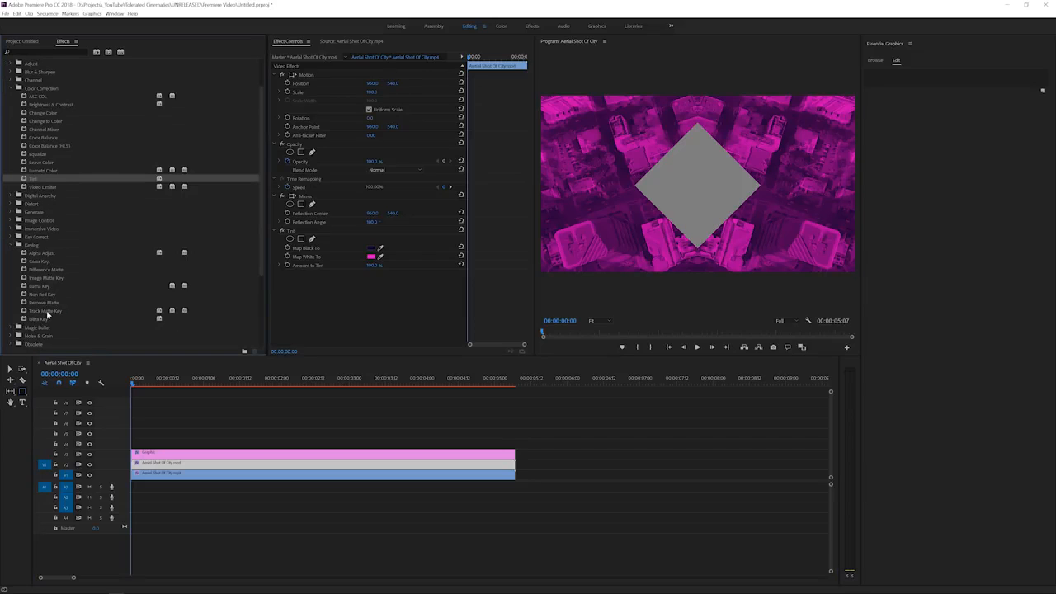
left_click_drag(47, 311, 208, 465)
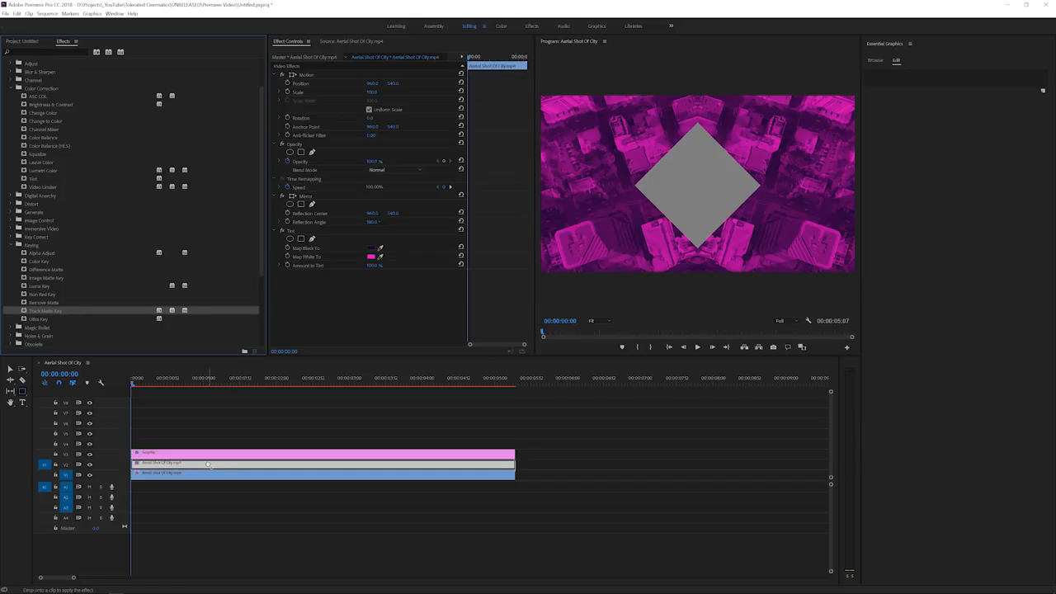
left_click_drag(209, 465, 209, 466)
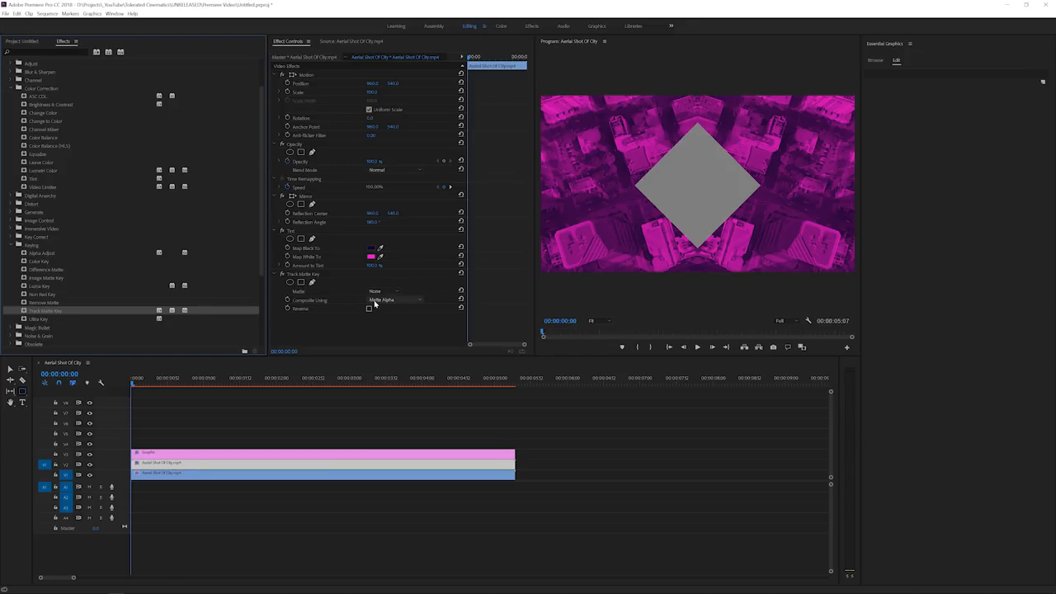
- Set the Track Matte Key to composite using Matte Alpha, with Video 3 as its matte
left_click(378, 300)
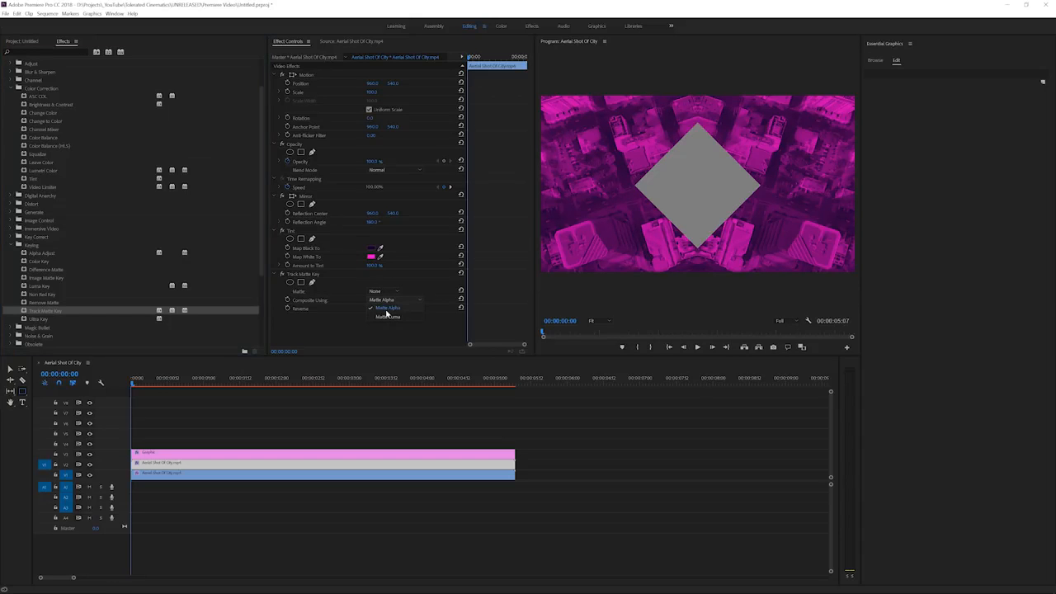
left_click(388, 308)
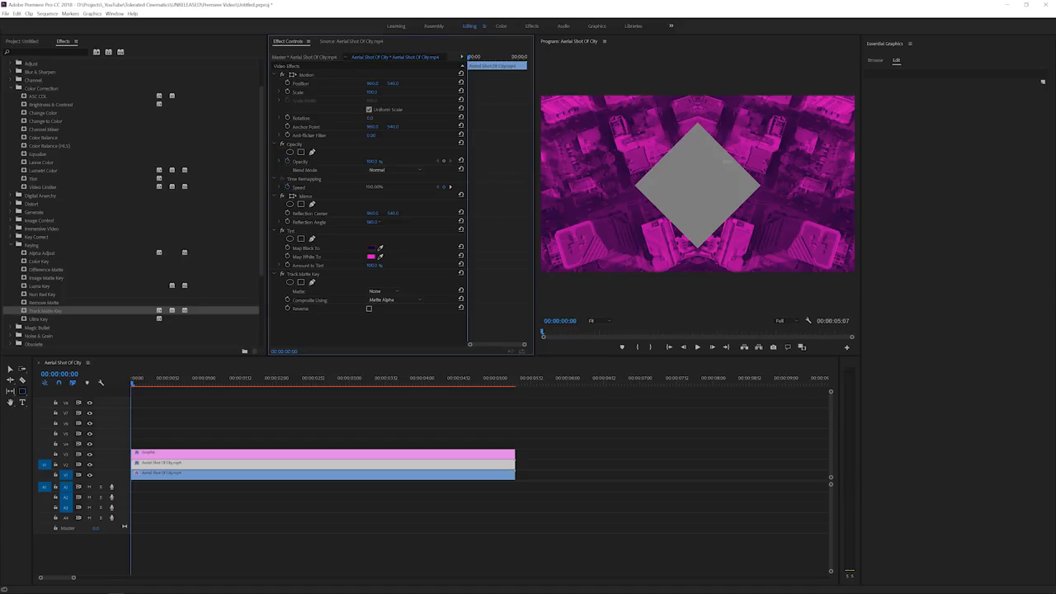
left_click(371, 300)
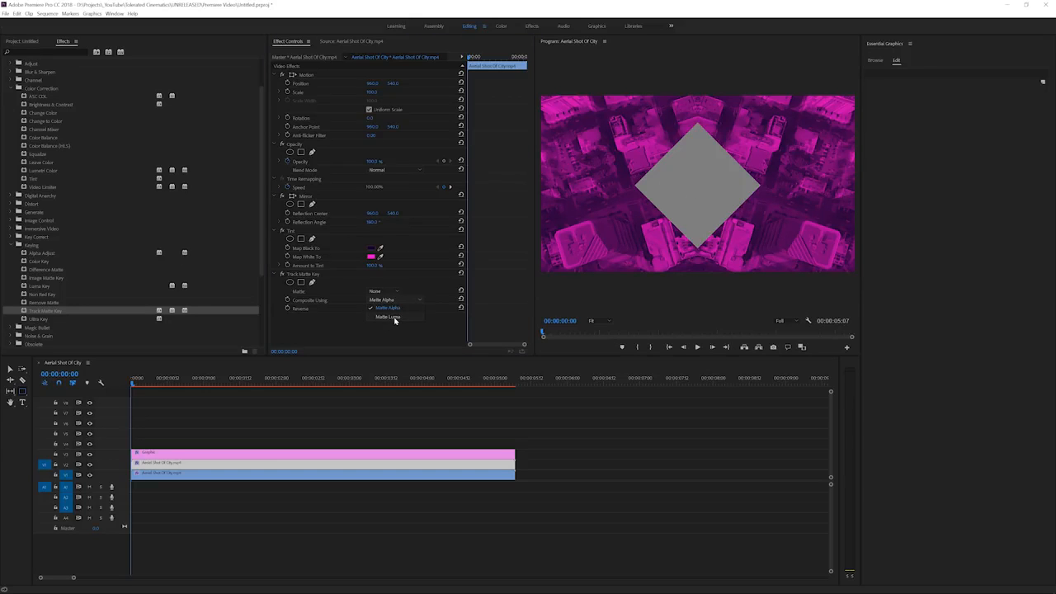
left_click(394, 309)
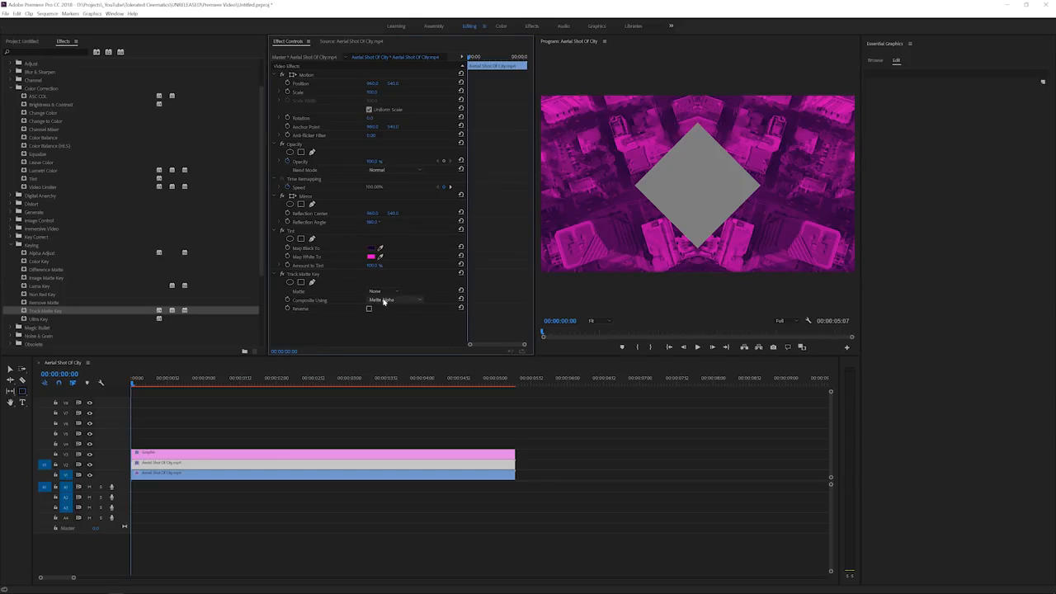
left_click(379, 291)
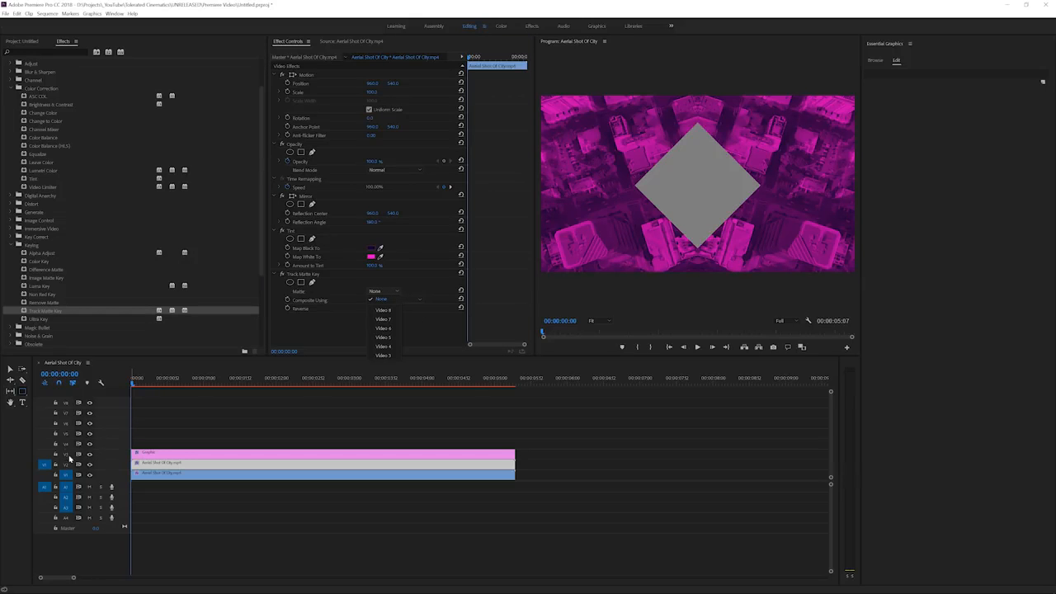
left_click(383, 354)
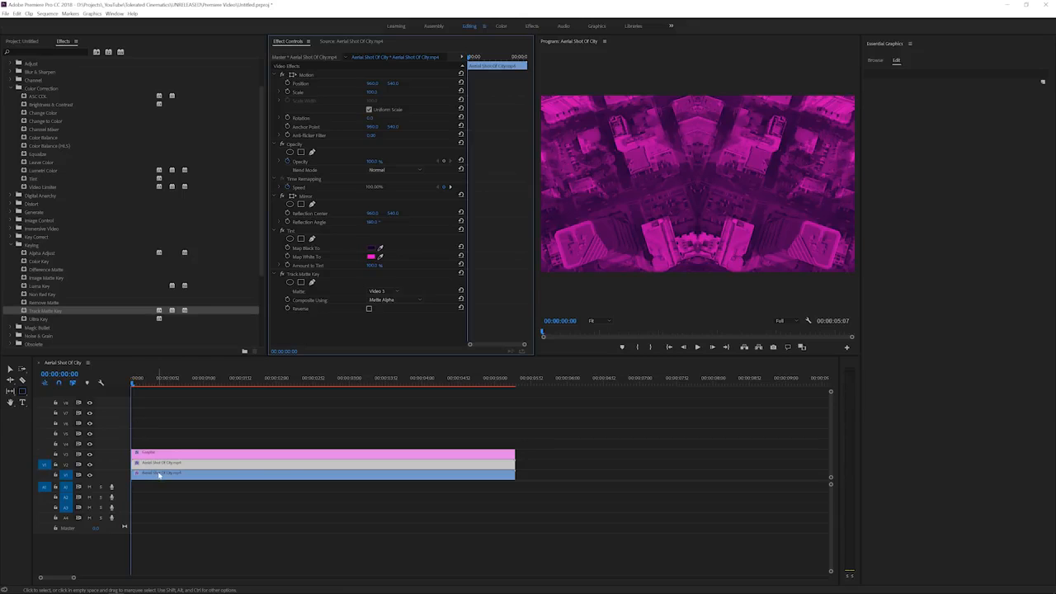
- Set the opacity of the city clip on track V1 to 10% and preview the sequence
left_click(290, 477)
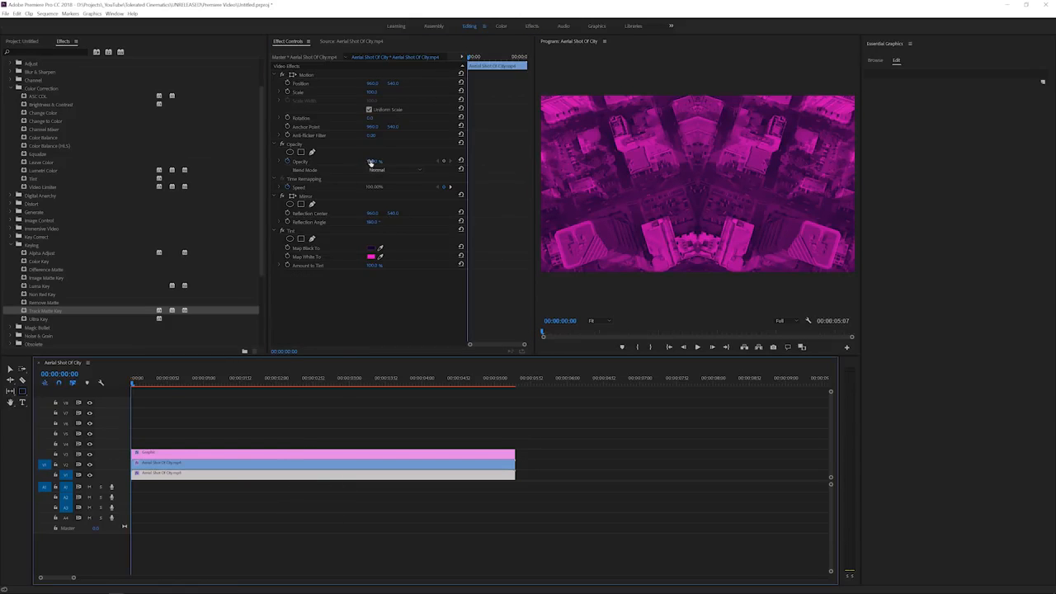
left_click(372, 162)
type("10")
key("Return")
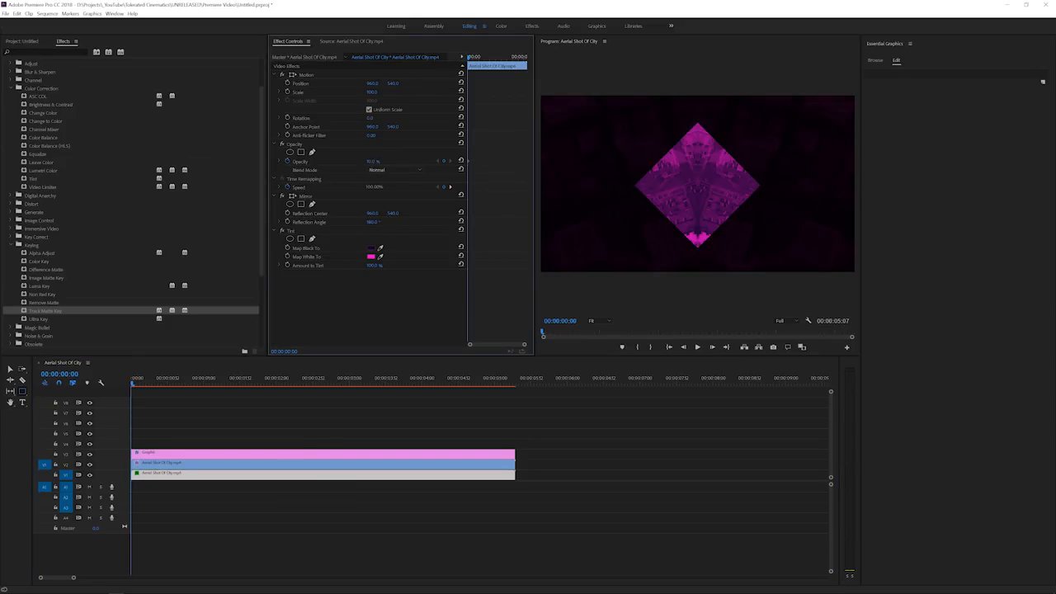
left_click(281, 419)
key("space")
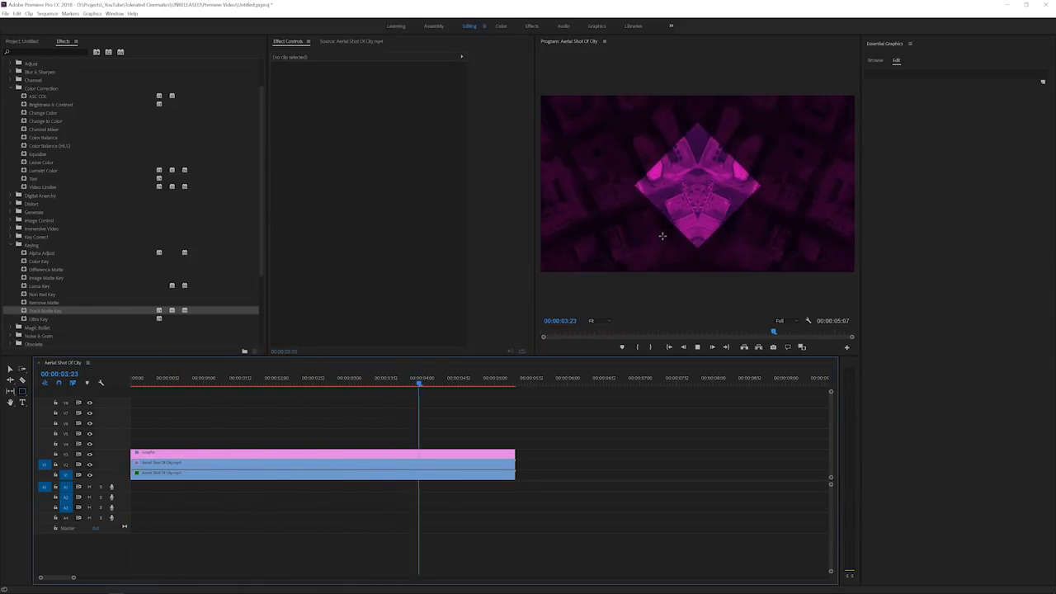
key("space")
left_click_drag(376, 380, 124, 417)
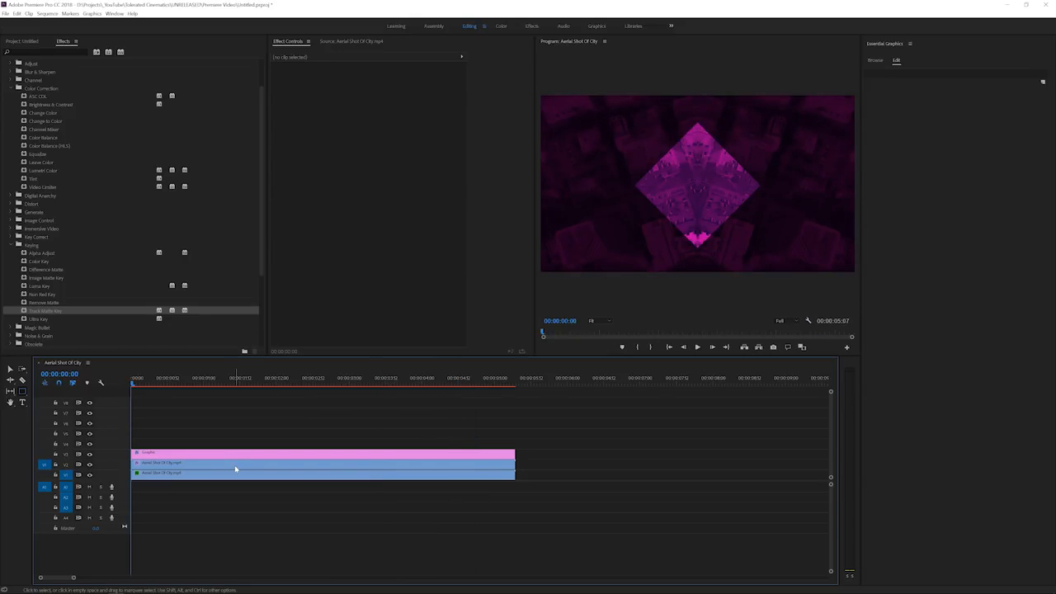
- Find the Transform effect and apply it to the city clip on track V2
left_click(237, 467)
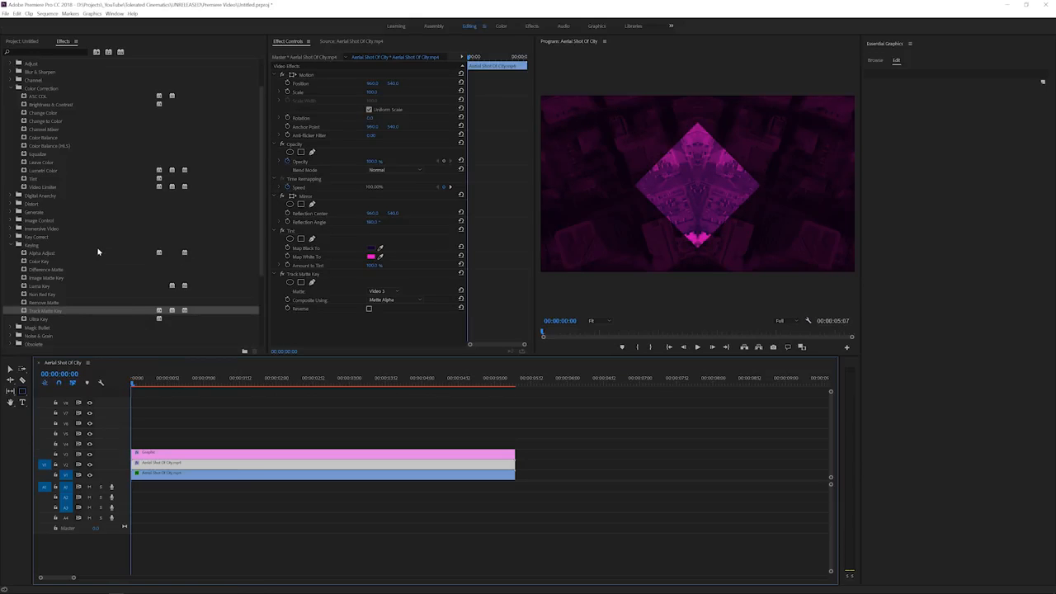
left_click(64, 52)
type("trans")
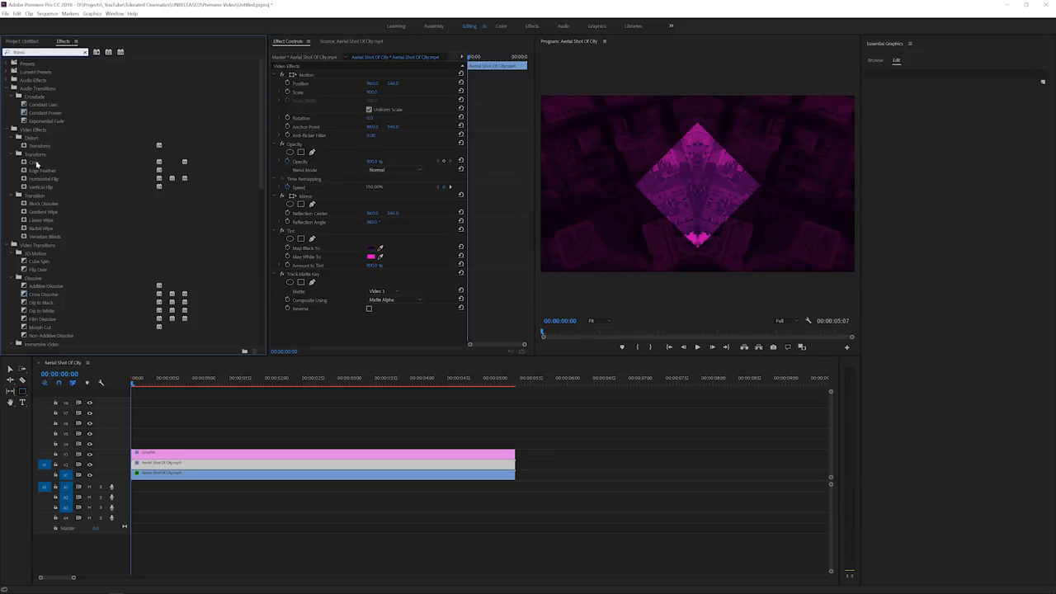
left_click_drag(38, 146, 231, 466)
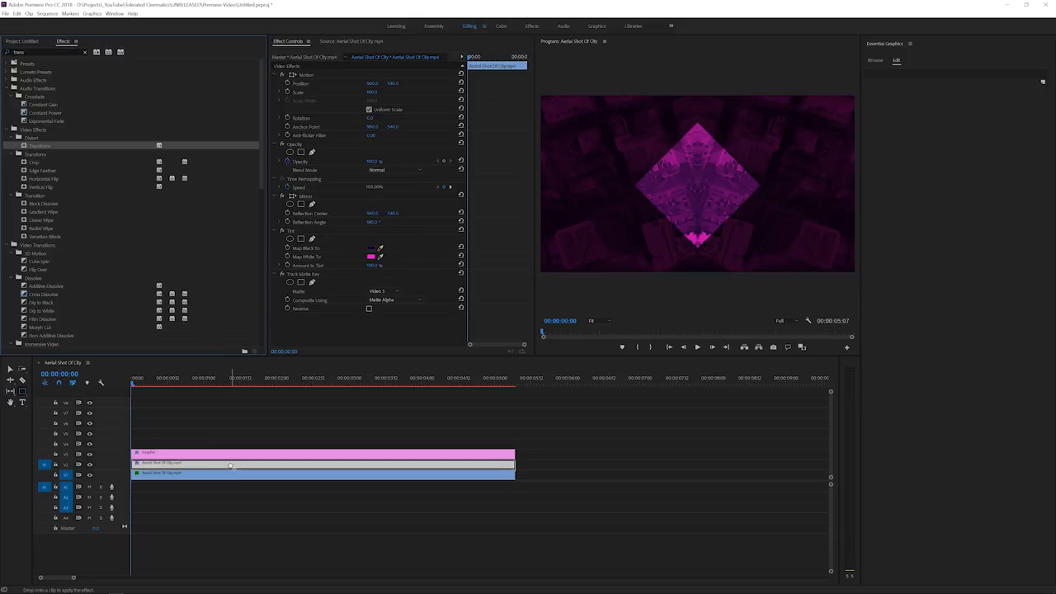
left_click_drag(232, 468, 232, 467)
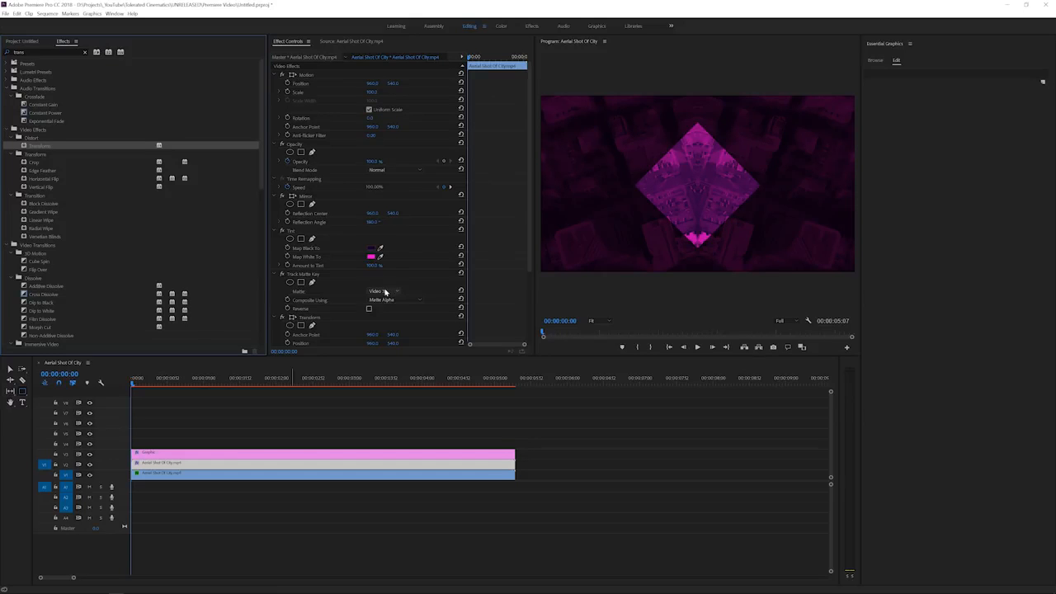
- Reorder the Transform effect above Mirror, set its scale to 75, and preview the sequence
left_click_drag(301, 316, 300, 229)
left_click(309, 232)
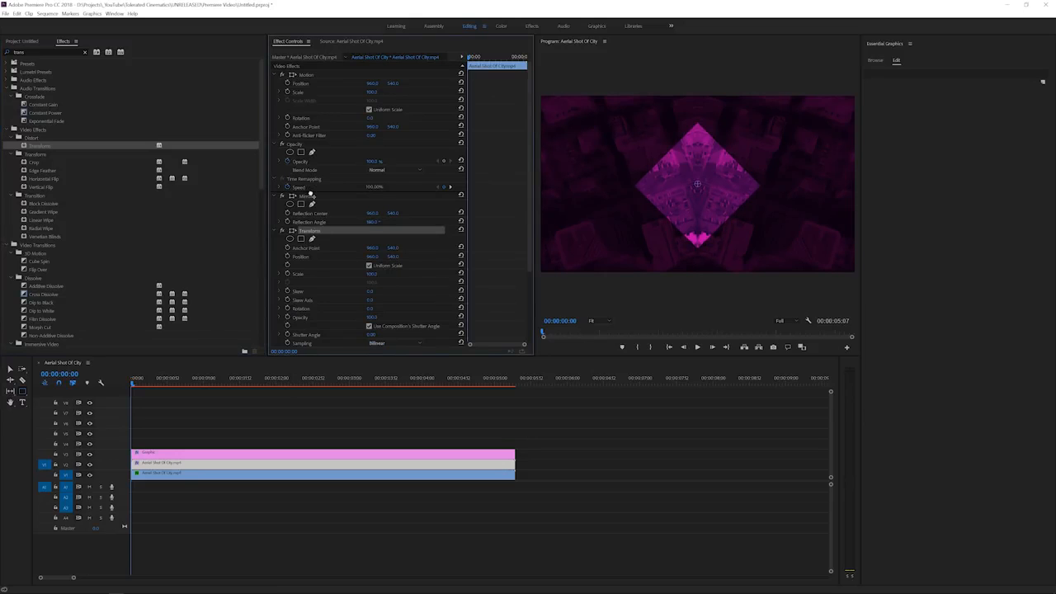
left_click_drag(311, 195, 312, 196)
mouse_move(372, 239)
left_mouse_down()
mouse_move(333, 240)
mouse_move(351, 240)
left_mouse_up()
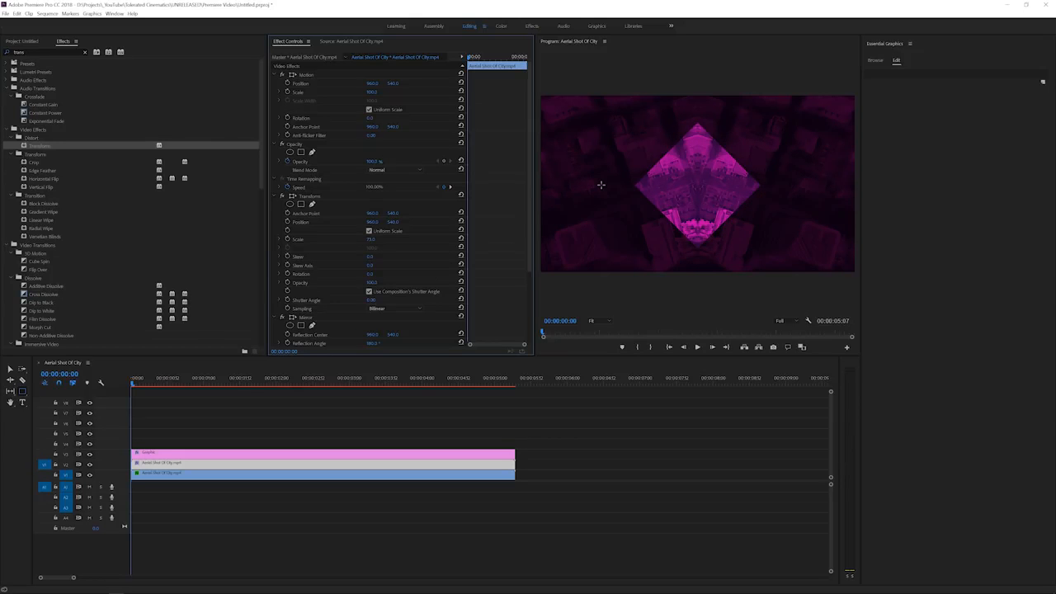
key("space")
key("space")
- Delete the diamond graphic clip and add a text layer reading SUBSCRIBE as the matte in its place
left_click(157, 457)
key("Delete")
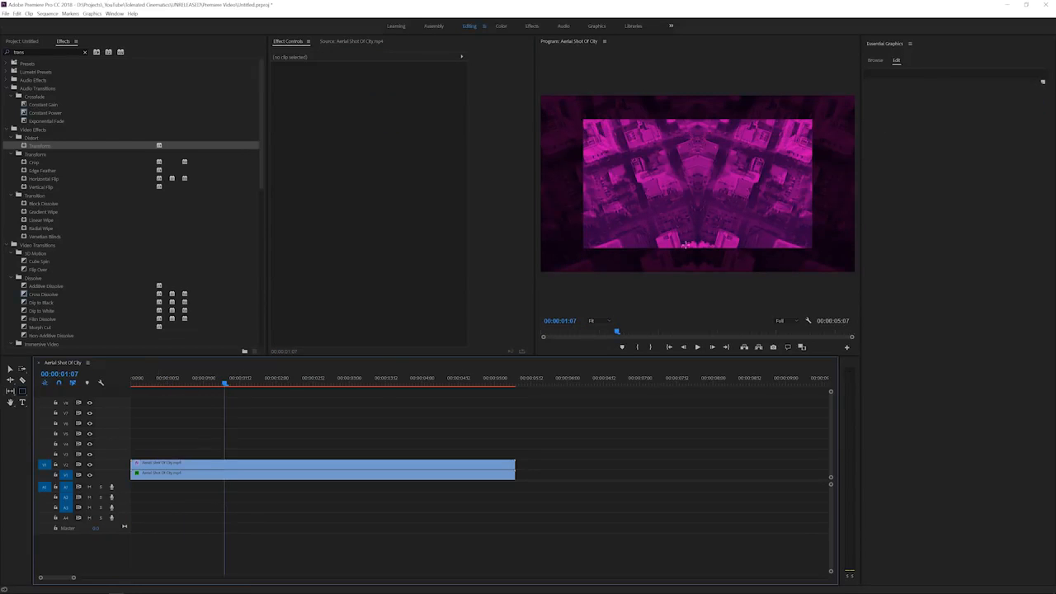
key("t")
left_click(624, 188)
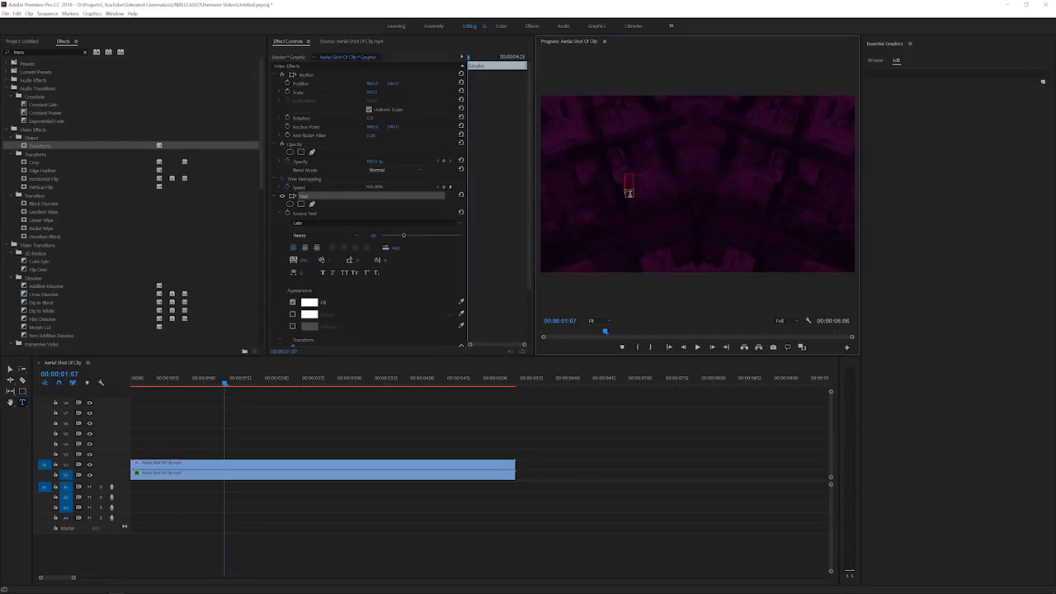
type("IGN")
key("BackSpace")
key("BackSpace")
key("BackSpace")
type("SUBSCRIBE")
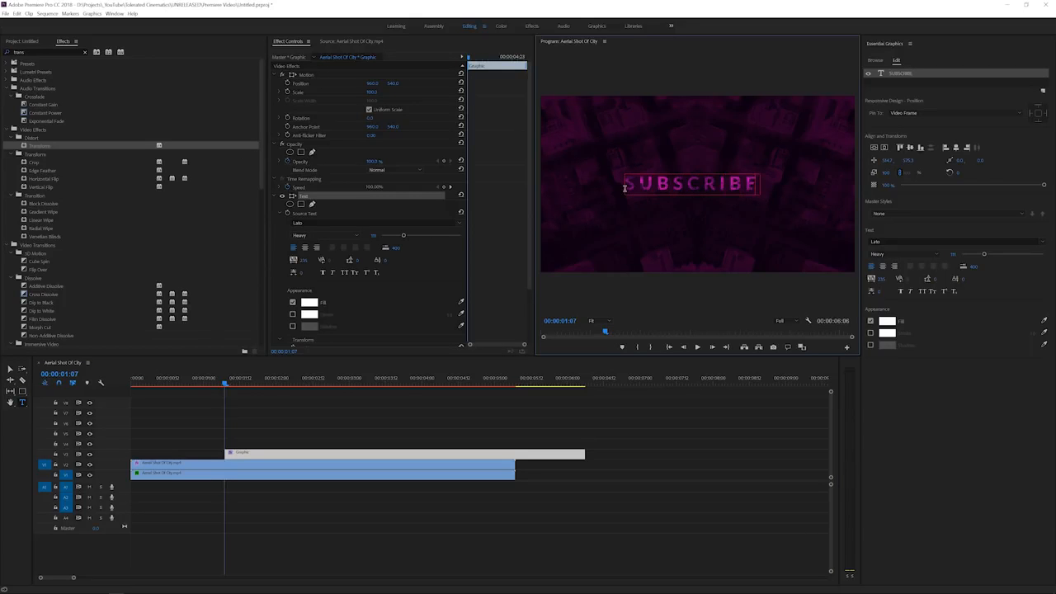
- Enlarge the SUBSCRIBE text, set its tracking to 0, and center it in the frame
key("ctrl+a")
left_click_drag(885, 161, 880, 161)
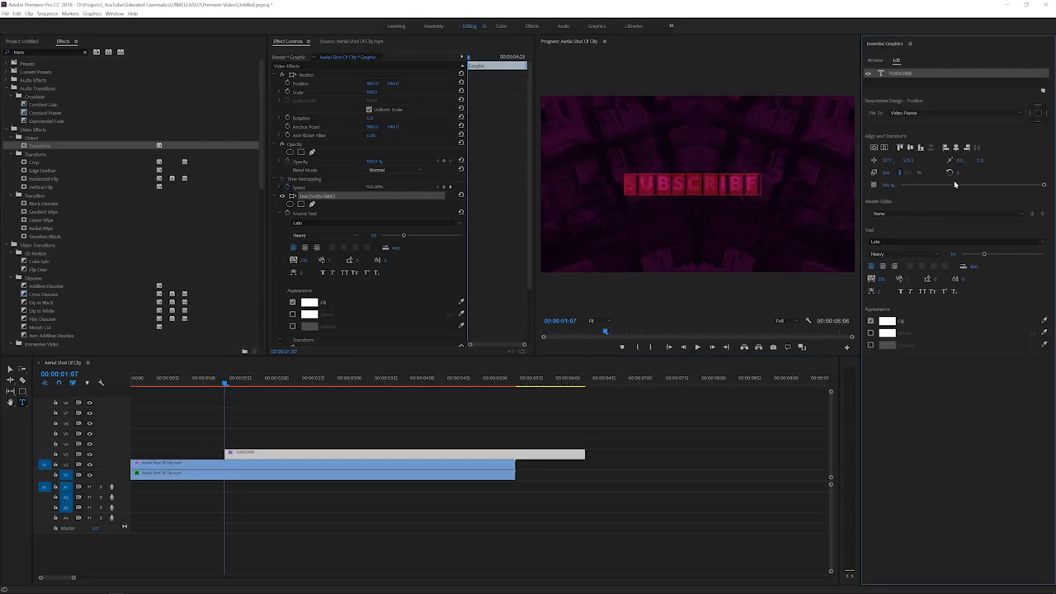
left_click_drag(404, 236, 416, 237)
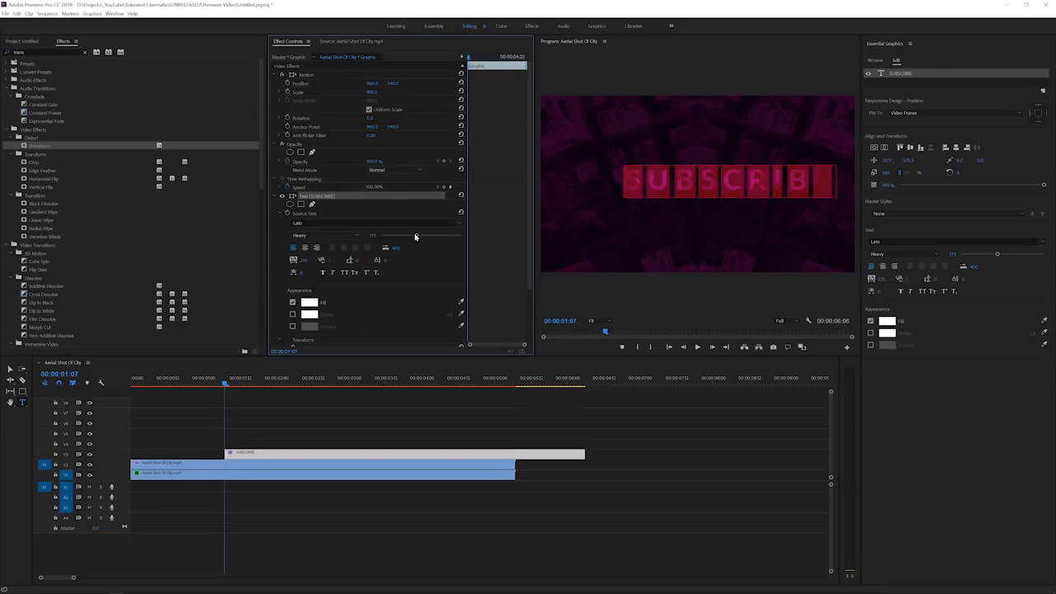
left_click(302, 262)
type("0")
key("Return")
left_click_drag(416, 235, 427, 236)
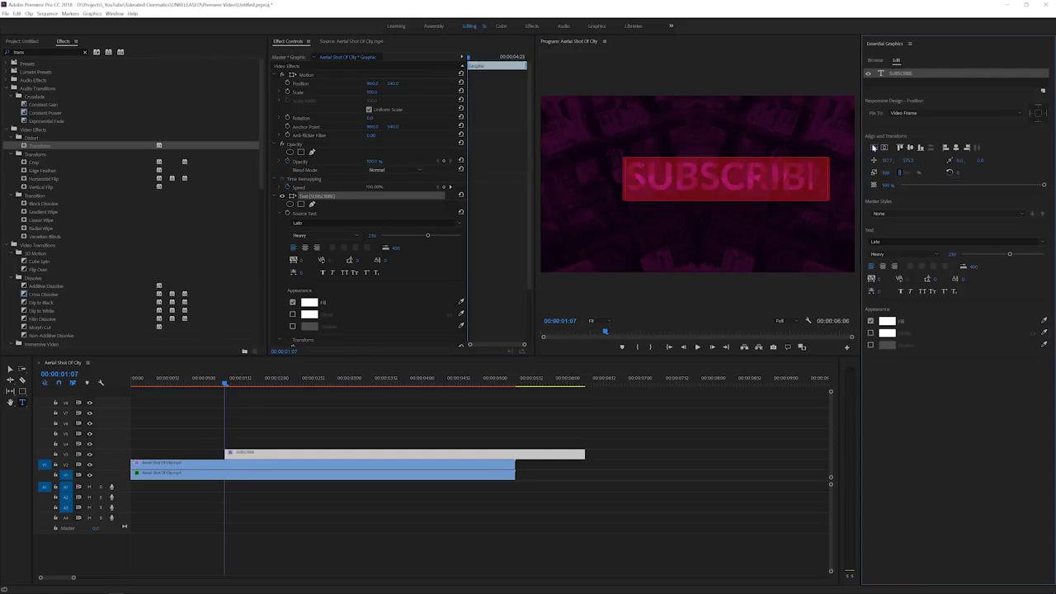
left_click(579, 401)
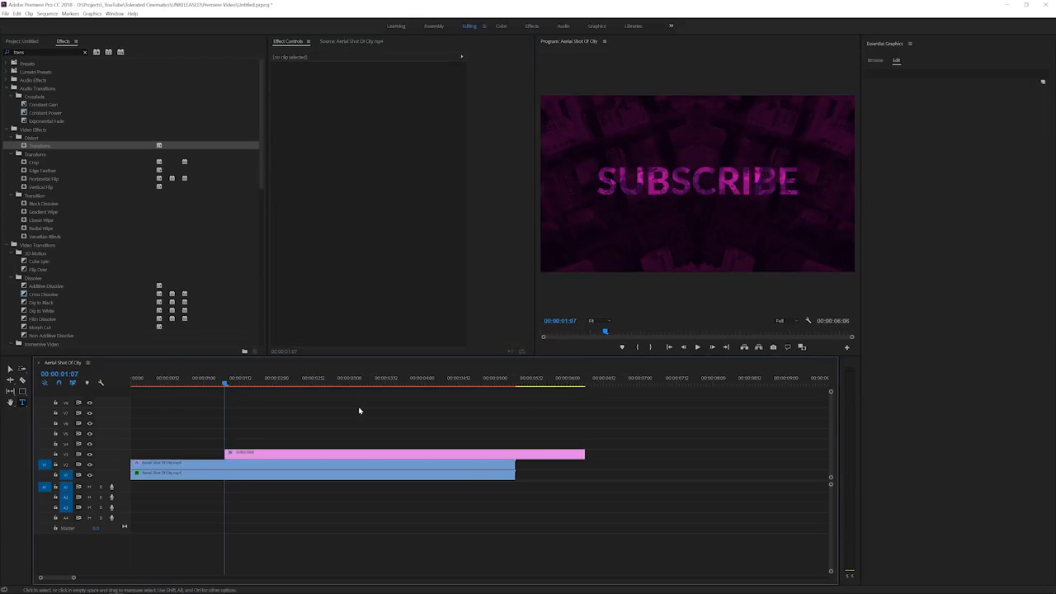
- Move the SUBSCRIBE clip to the sequence start, match its end to the city clips, and render the previews
left_click_drag(247, 456, 139, 456)
left_click_drag(492, 453, 518, 452)
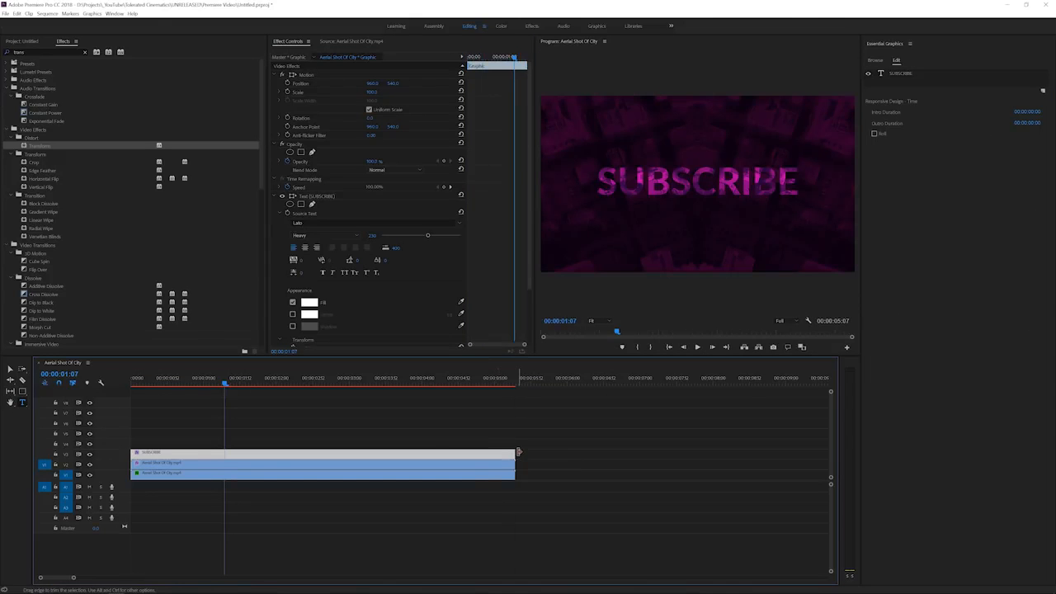
key("Return")
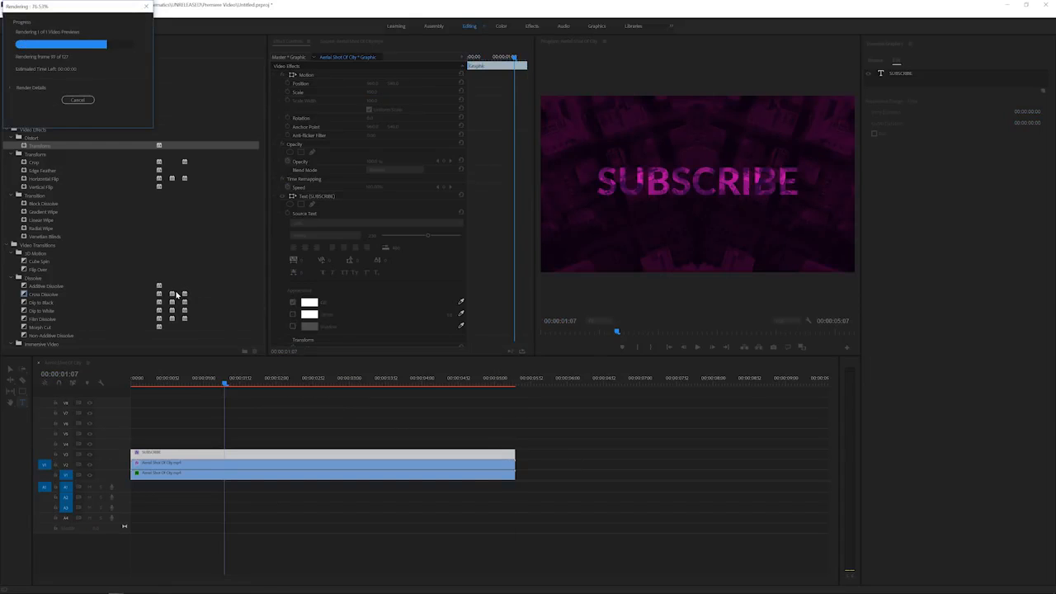